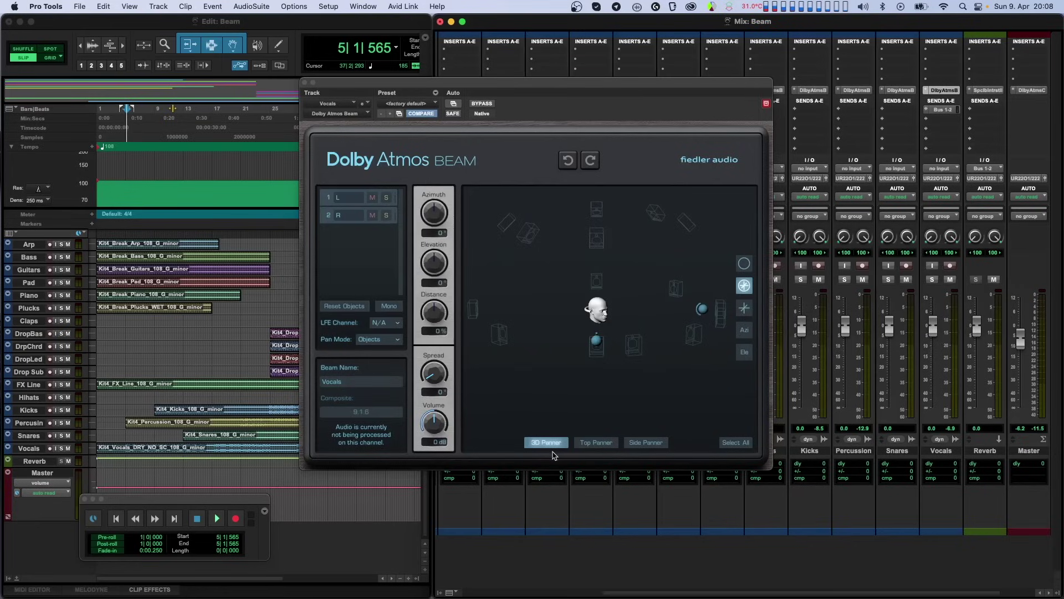
- View the Vocals panner from the top and the side, and return to the 3D view
{"action": "left_click", "coordinate": [582, 444]}
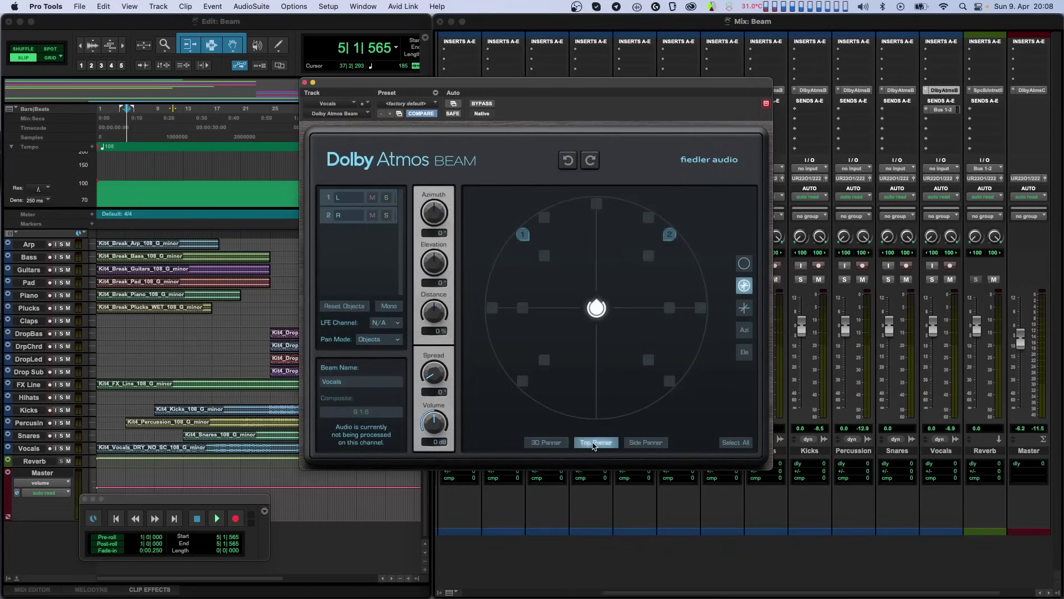
{"action": "left_click", "coordinate": [627, 446]}
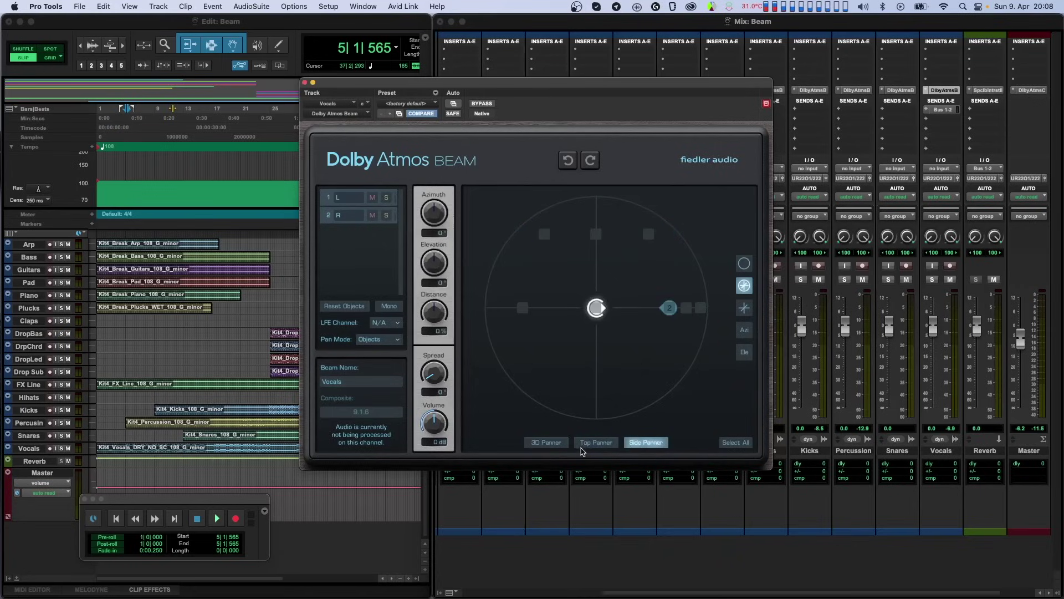
{"action": "left_click", "coordinate": [555, 445]}
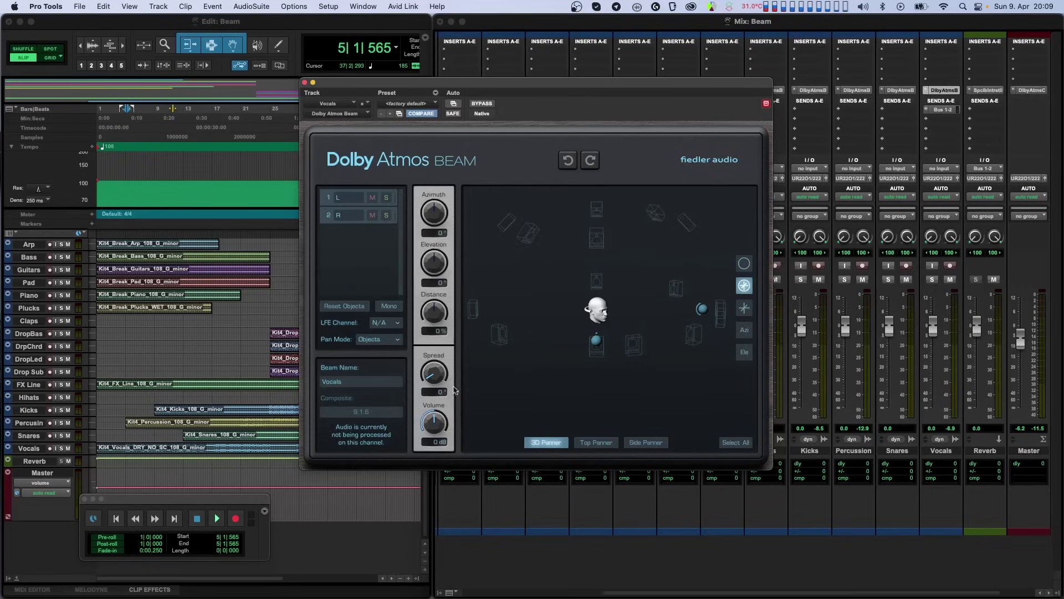
- Try the preset object layouts for a stereo speaker pair, and return both objects to the front left and right positions
{"action": "left_click", "coordinate": [353, 308]}
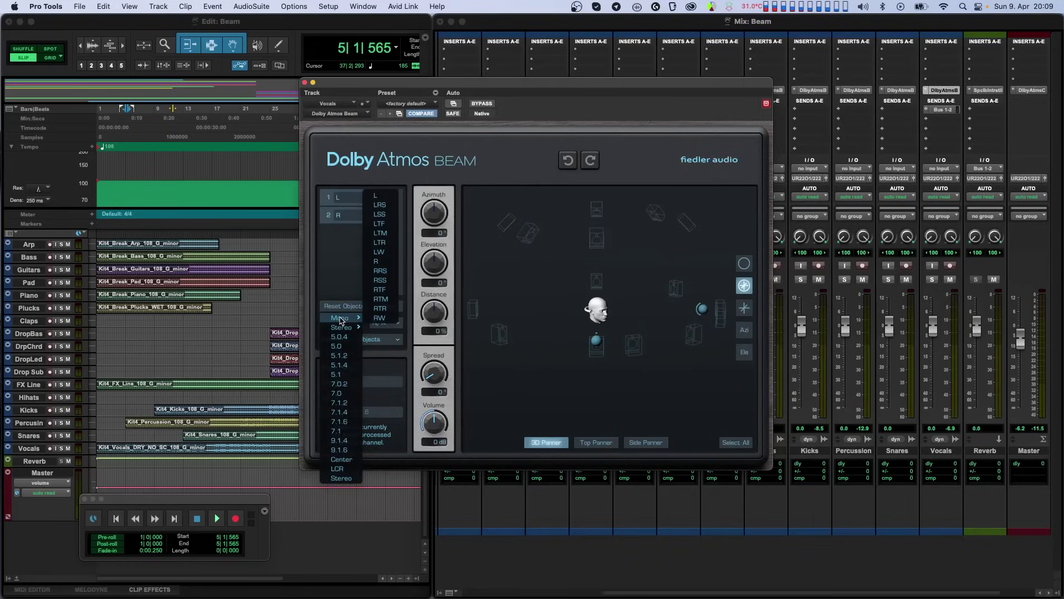
{"action": "left_click", "coordinate": [340, 303]}
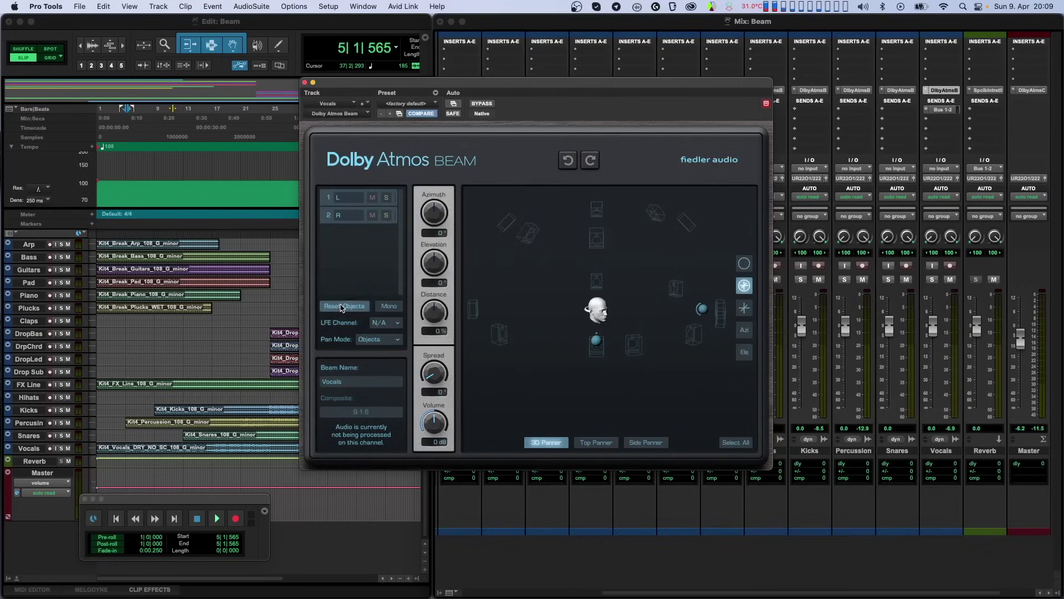
{"action": "left_click", "coordinate": [341, 306]}
{"action": "mouse_move", "coordinate": [341, 327]}
{"action": "left_click", "coordinate": [391, 312]}
{"action": "left_click", "coordinate": [341, 306]}
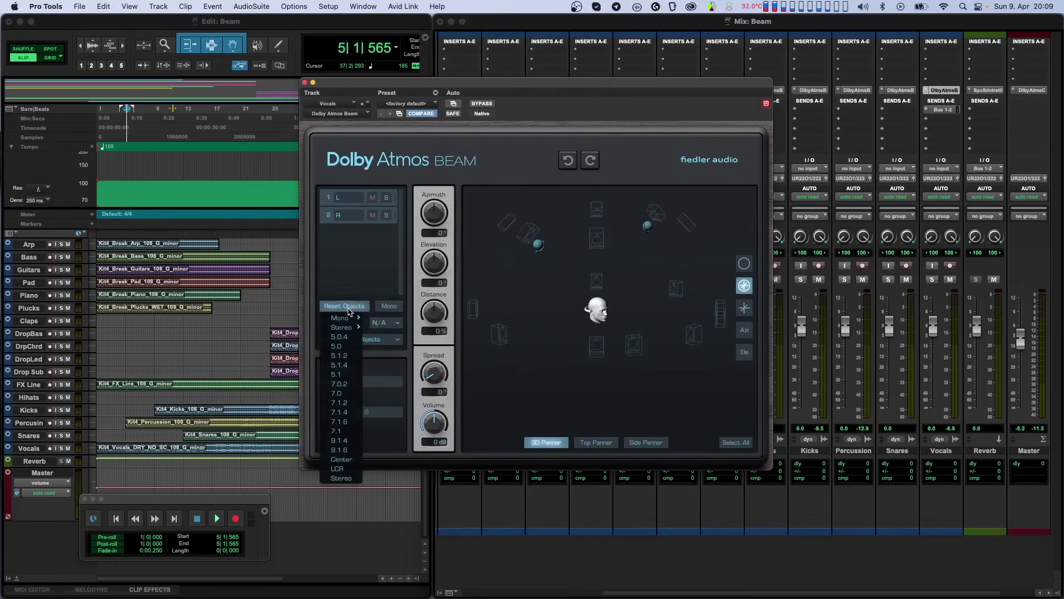
{"action": "left_click", "coordinate": [342, 479]}
{"action": "left_click", "coordinate": [338, 308]}
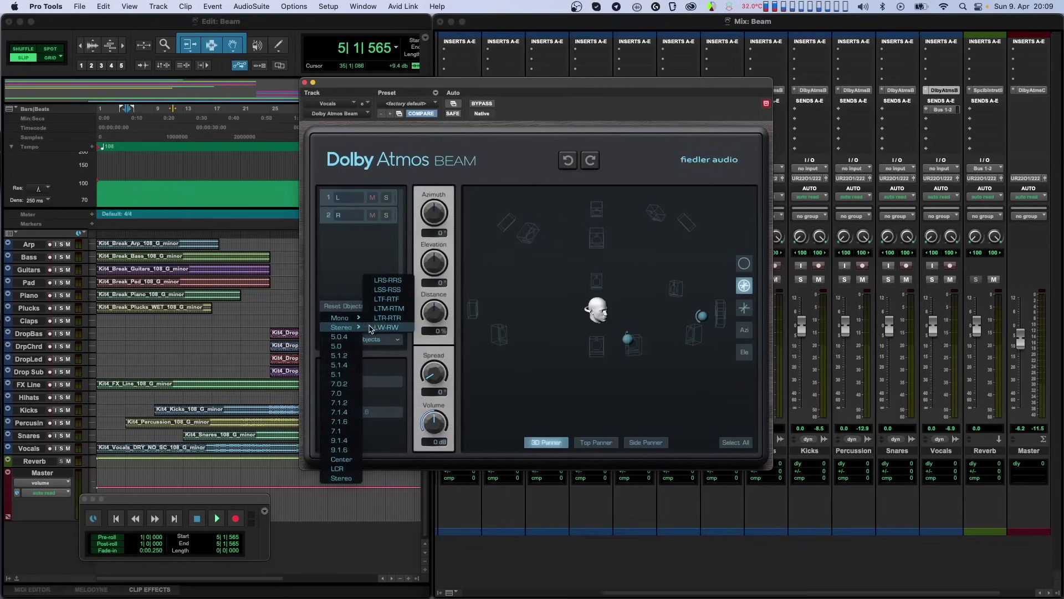
{"action": "left_click", "coordinate": [340, 336]}
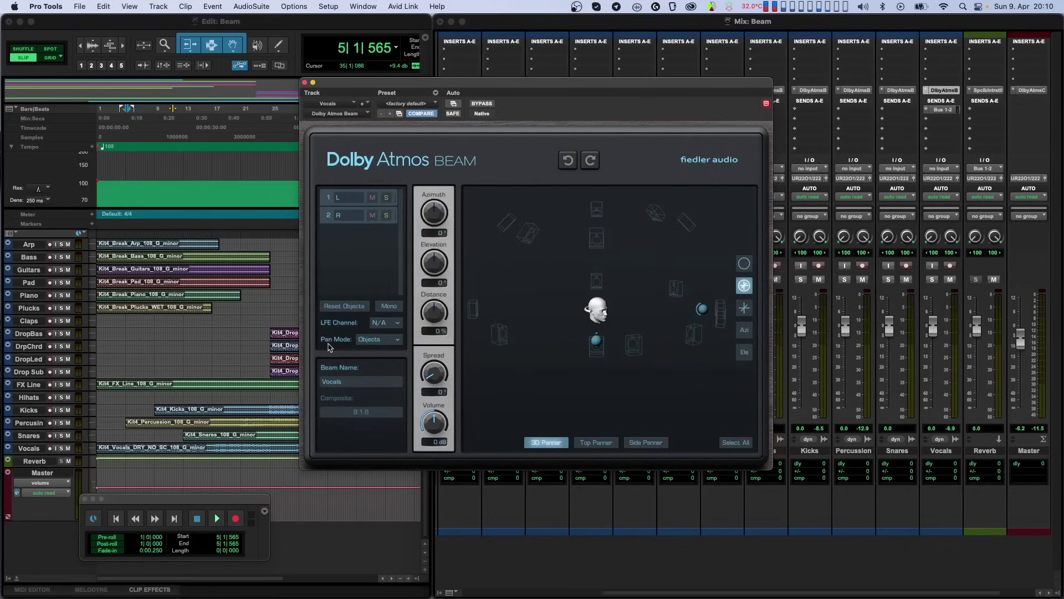
- Try mono mode and switch it off, and assign the LFE channel to 1 and restore it to N/A
{"action": "left_click", "coordinate": [388, 307]}
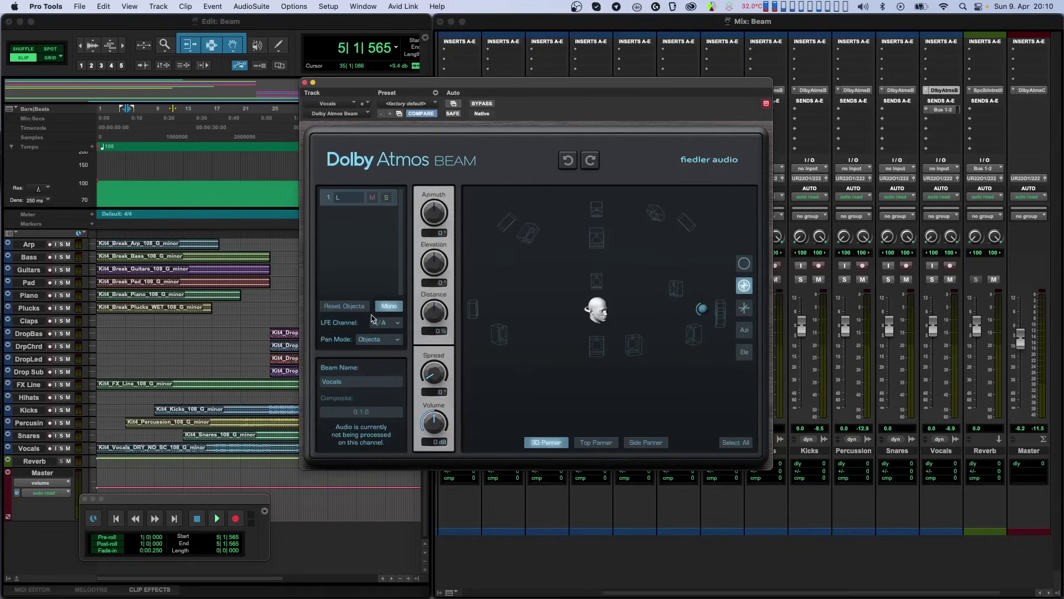
{"action": "left_click", "coordinate": [389, 306]}
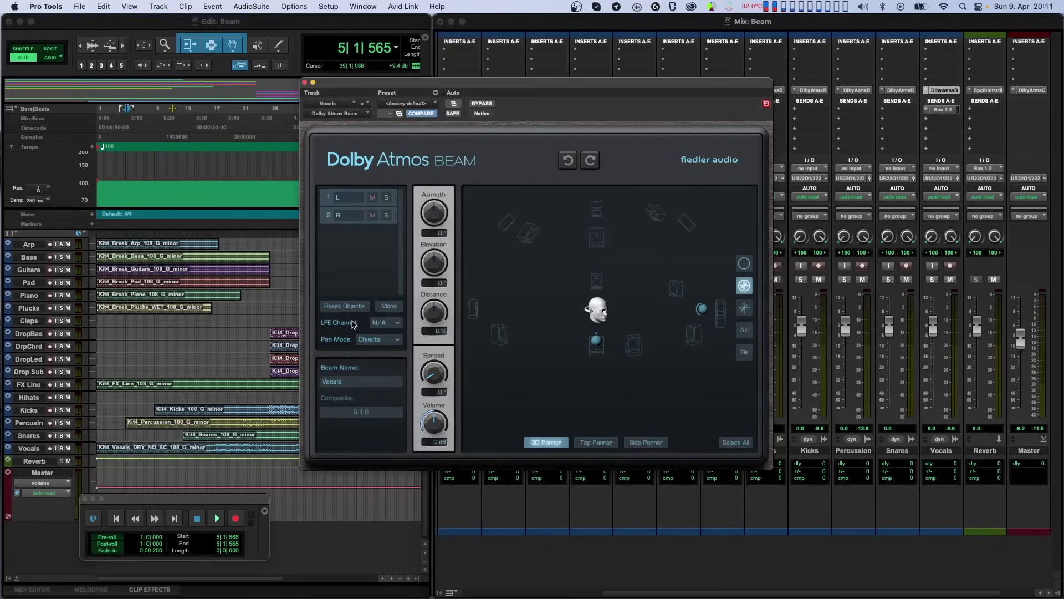
{"action": "left_click", "coordinate": [385, 322]}
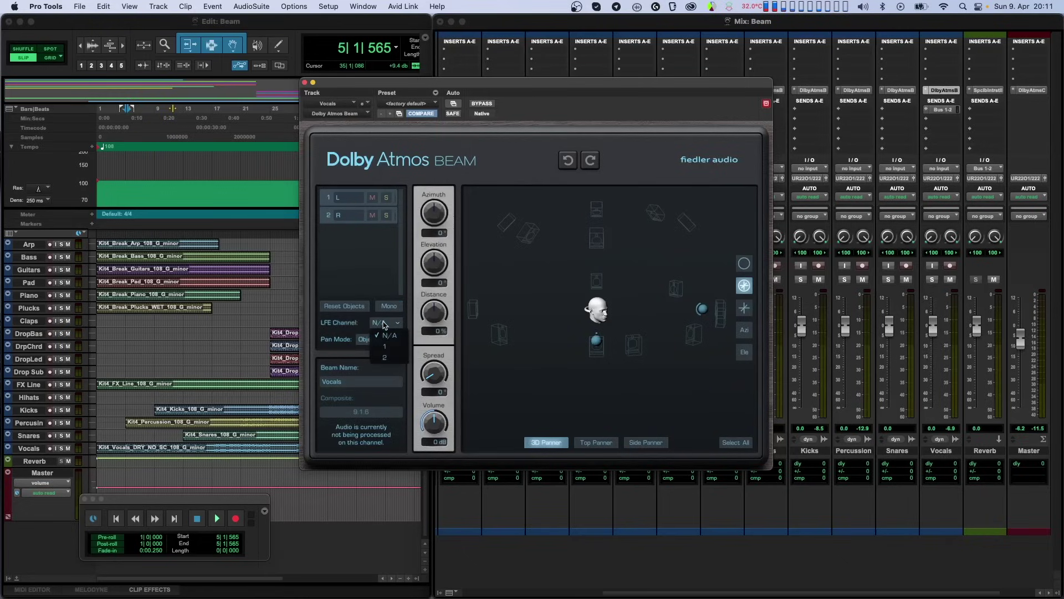
{"action": "left_click", "coordinate": [385, 347]}
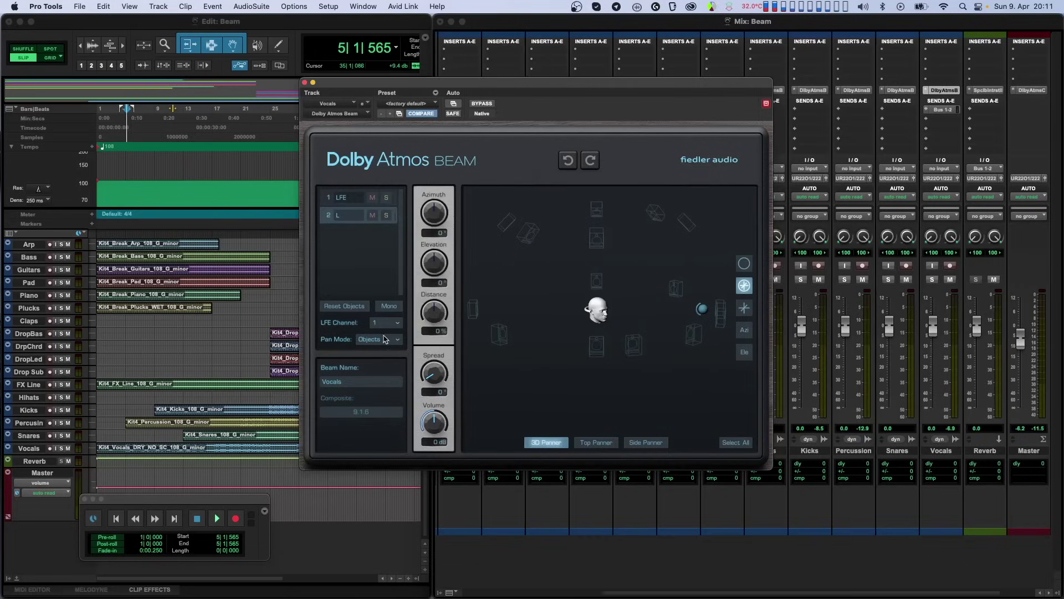
{"action": "left_click", "coordinate": [386, 323]}
{"action": "left_click", "coordinate": [382, 336]}
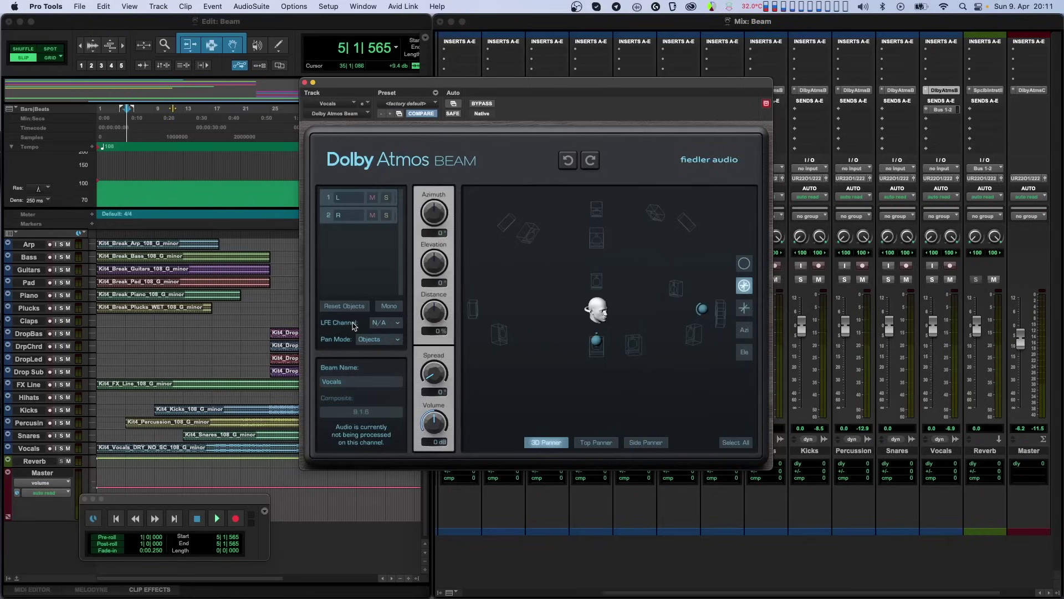
- Compare the Composite and Objects pan modes, ending on Composite
{"action": "left_click", "coordinate": [396, 340]}
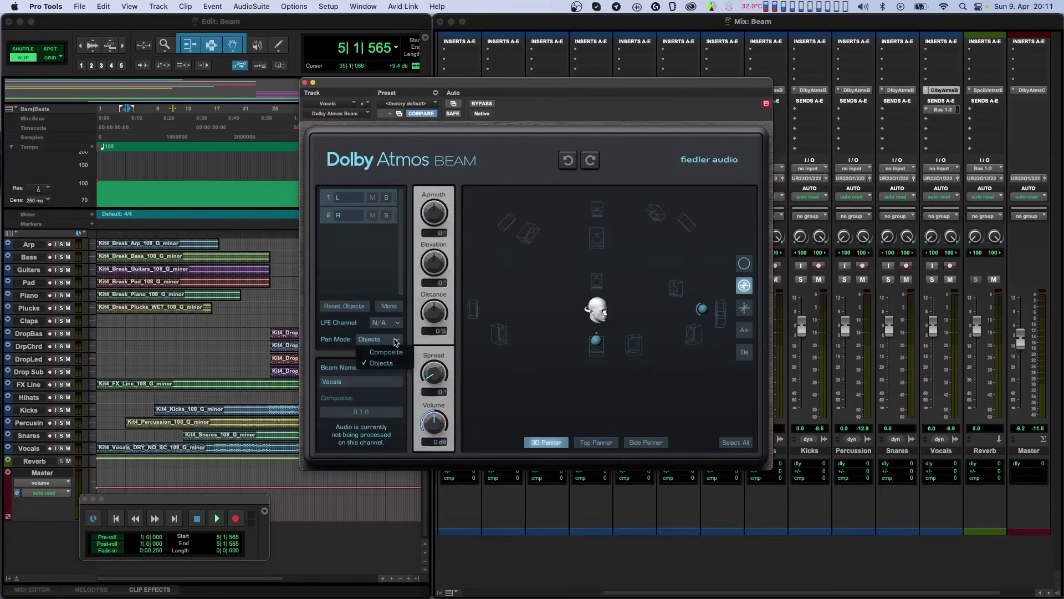
{"action": "left_click", "coordinate": [396, 353]}
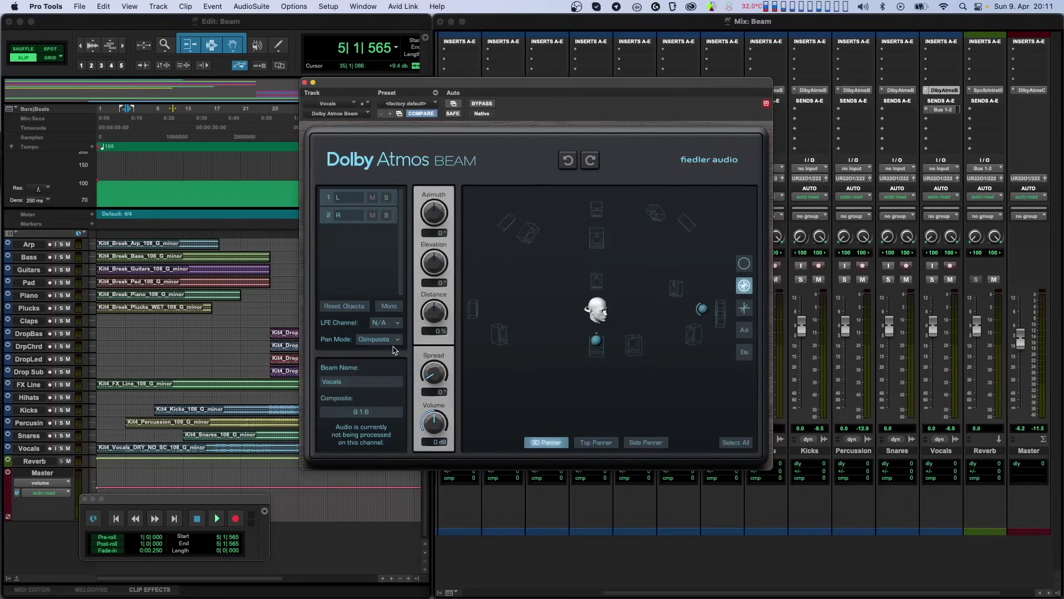
{"action": "left_click", "coordinate": [396, 339]}
{"action": "left_click", "coordinate": [380, 363]}
{"action": "left_click", "coordinate": [379, 339]}
{"action": "left_click", "coordinate": [384, 352]}
- Try the 5.1.4 composite layout and restore it to 9.1.6
{"action": "left_click", "coordinate": [377, 412]}
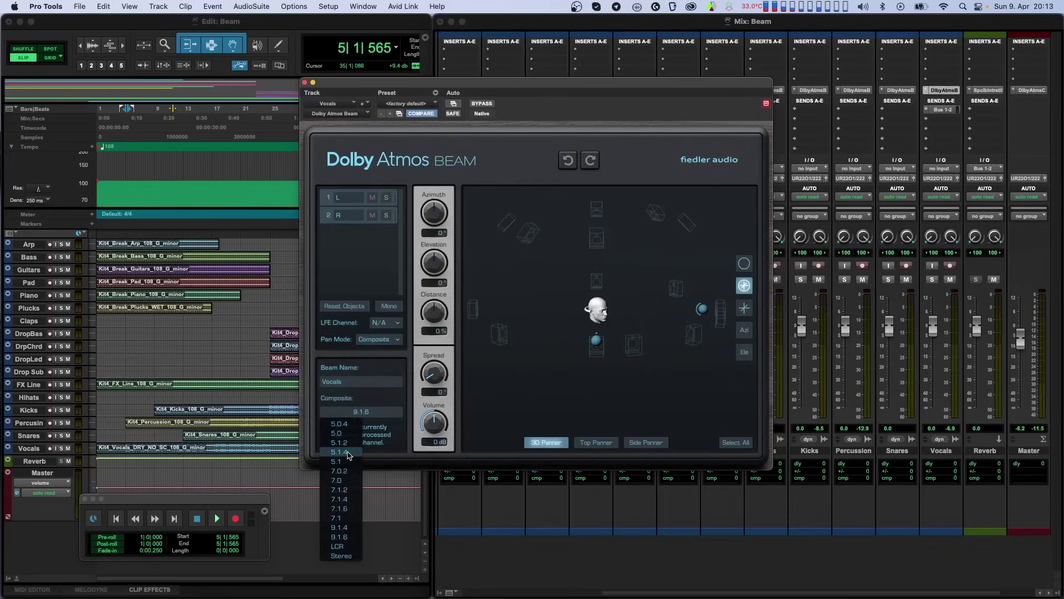
{"action": "left_click", "coordinate": [352, 451]}
{"action": "left_click", "coordinate": [366, 413]}
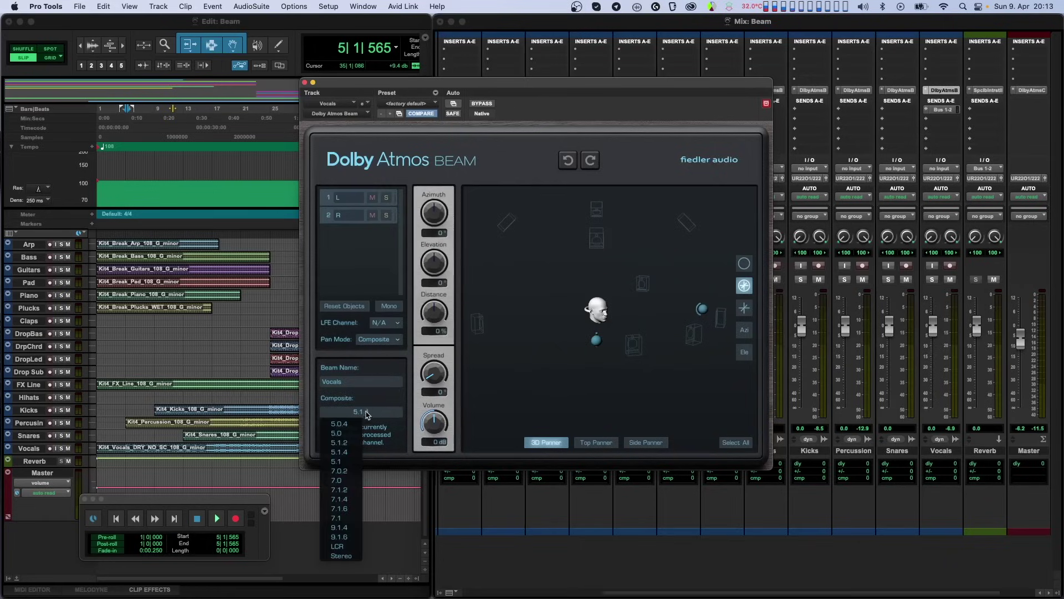
{"action": "left_click", "coordinate": [339, 537]}
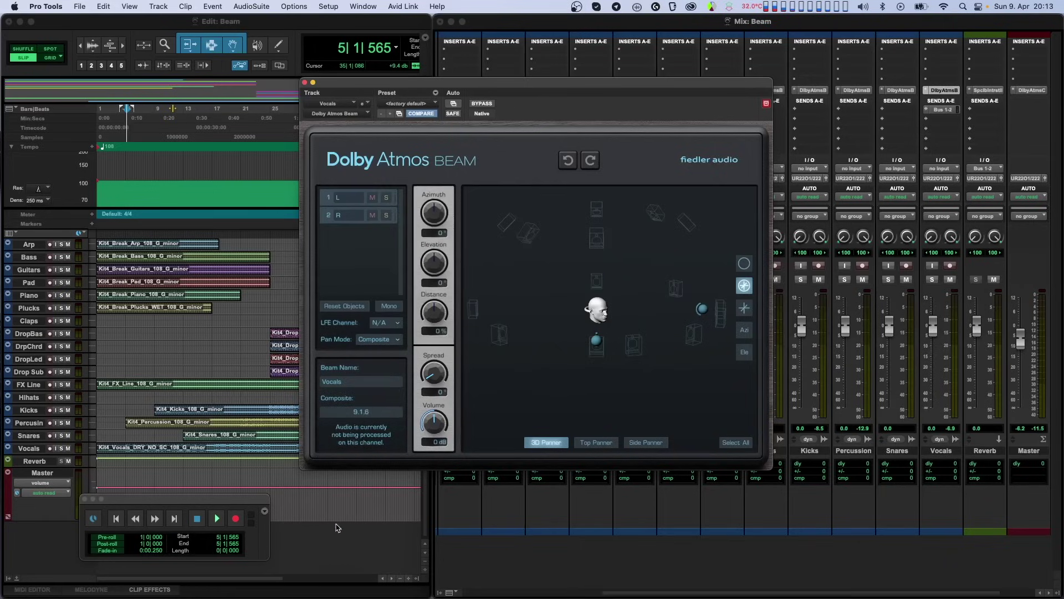
- Set the pan mode to Objects and rotate the azimuth of the right object and of both objects together
{"action": "left_click", "coordinate": [382, 340]}
{"action": "left_click", "coordinate": [382, 363]}
{"action": "left_click", "coordinate": [597, 340]}
{"action": "left_click_drag", "start_coordinate": [440, 213], "coordinate": [441, 399]}
{"action": "left_click_drag", "start_coordinate": [570, 289], "coordinate": [706, 359]}
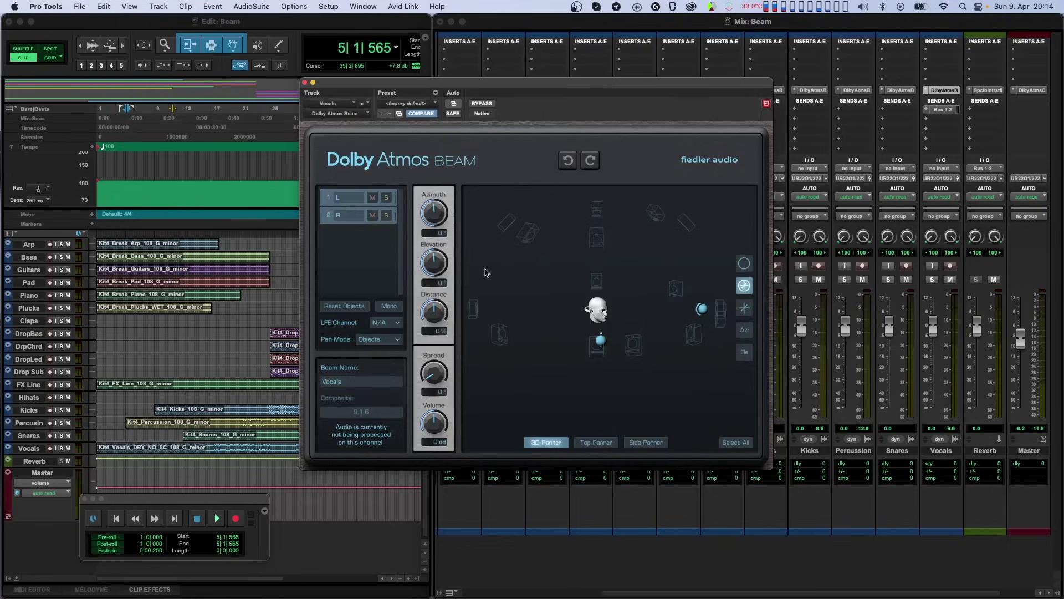
{"action": "left_click_drag", "start_coordinate": [436, 208], "coordinate": [475, 396]}
- Adjust the left object's elevation and reset it to 0°, and reselect both objects
{"action": "left_click", "coordinate": [700, 310]}
{"action": "left_click", "coordinate": [700, 310]}
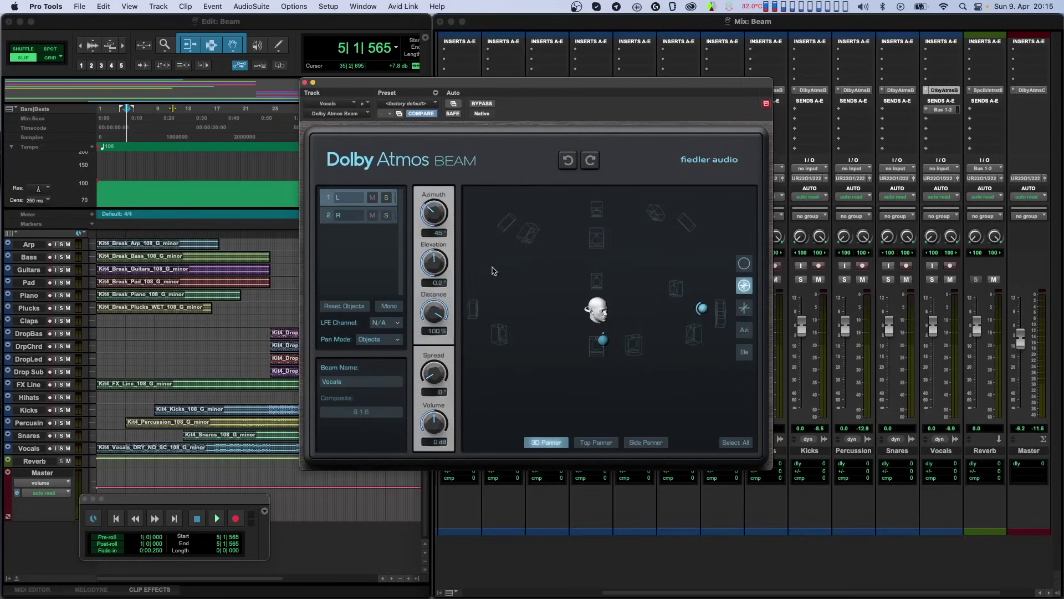
{"action": "left_click_drag", "start_coordinate": [441, 272], "coordinate": [431, 330]}
{"action": "left_click", "coordinate": [436, 270], "text": "alt"}
{"action": "left_click_drag", "start_coordinate": [535, 281], "coordinate": [718, 368]}
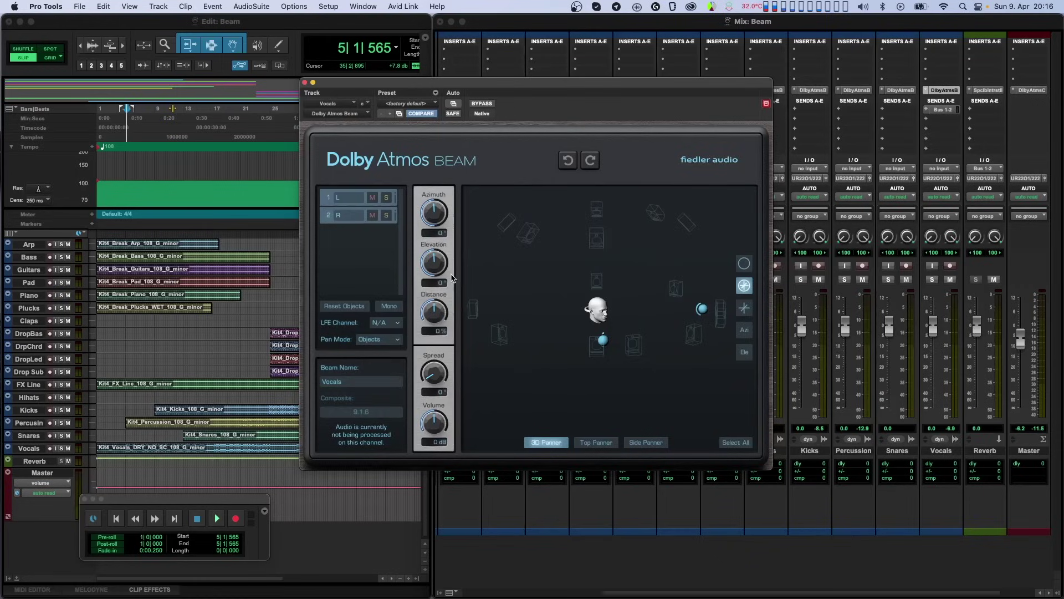
- Lower the left object's distance to -100% and bring it back to its original position
{"action": "left_click", "coordinate": [702, 309]}
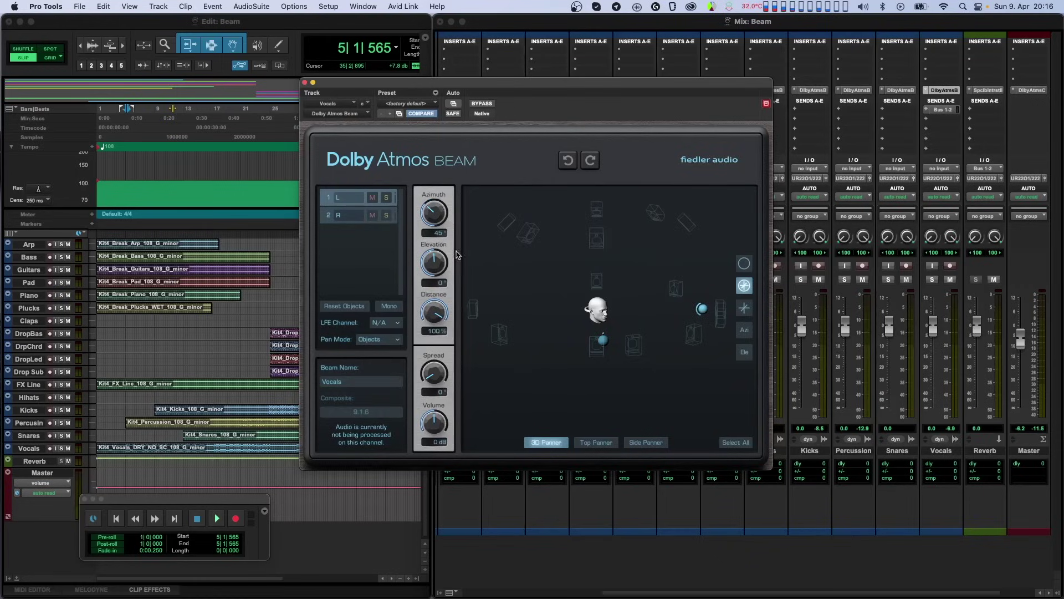
{"action": "left_click_drag", "start_coordinate": [435, 312], "coordinate": [458, 501]}
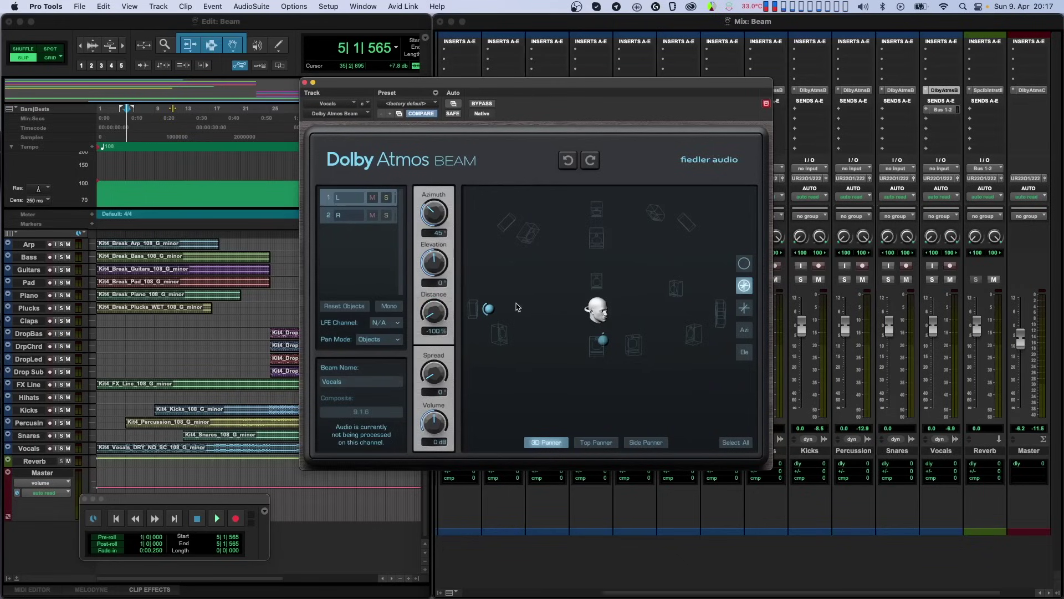
{"action": "left_click_drag", "start_coordinate": [482, 286], "coordinate": [615, 364]}
{"action": "left_click_drag", "start_coordinate": [443, 325], "coordinate": [480, 204]}
- Set the pan mode to Composite and the shared distance of both selected objects to 17.4% during playback
{"action": "left_click_drag", "start_coordinate": [563, 289], "coordinate": [721, 372]}
{"action": "mouse_move", "coordinate": [438, 311]}
{"action": "left_mouse_down"}
{"action": "mouse_move", "coordinate": [437, 393]}
{"action": "mouse_move", "coordinate": [431, 297]}
{"action": "left_mouse_up"}
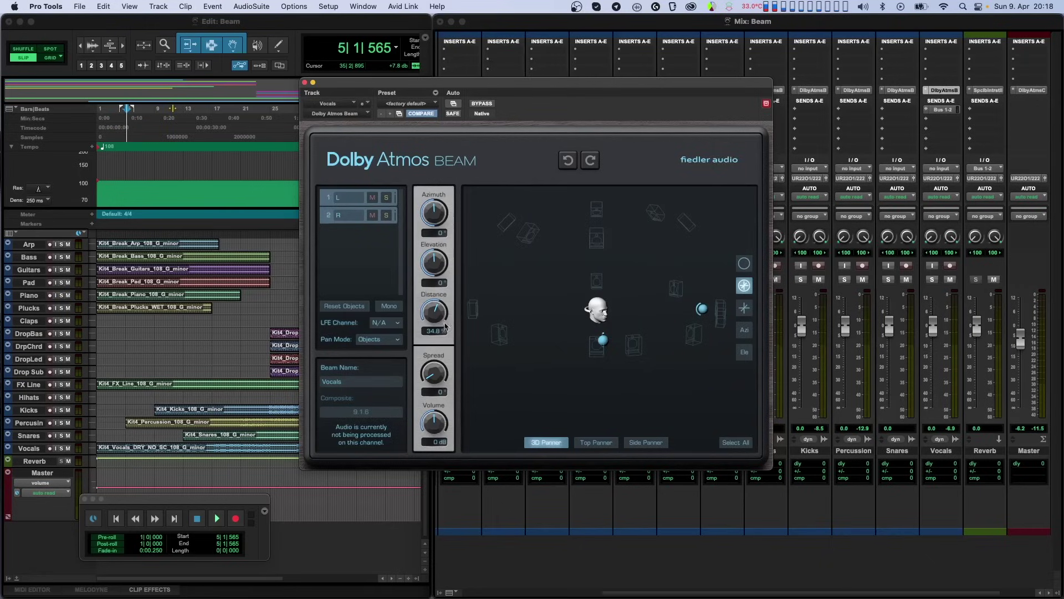
{"action": "left_click", "coordinate": [365, 342]}
{"action": "left_click", "coordinate": [372, 363]}
{"action": "key", "text": "space"}
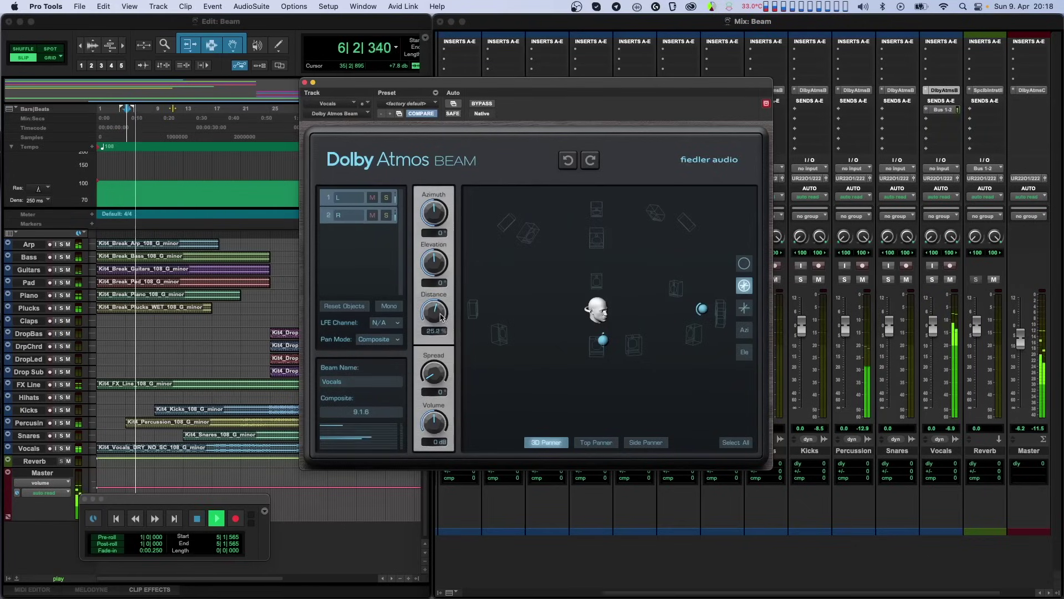
{"action": "left_click_drag", "start_coordinate": [442, 324], "coordinate": [413, 321]}
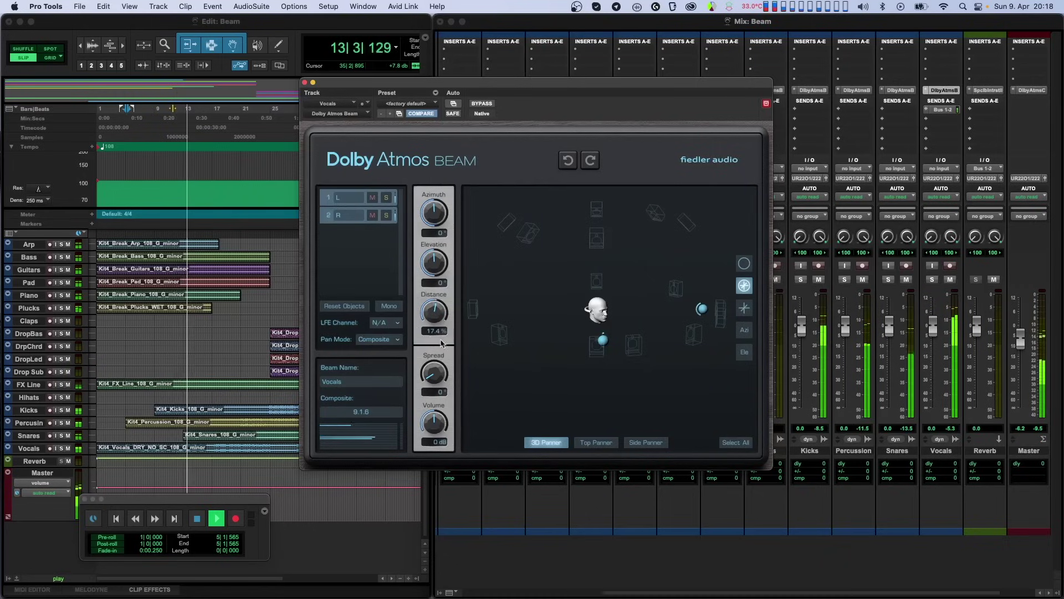
- Set the right object's azimuth to about 43.6° during playback, reselect both objects, and stop playback
{"action": "left_click", "coordinate": [596, 339]}
{"action": "left_click", "coordinate": [598, 339]}
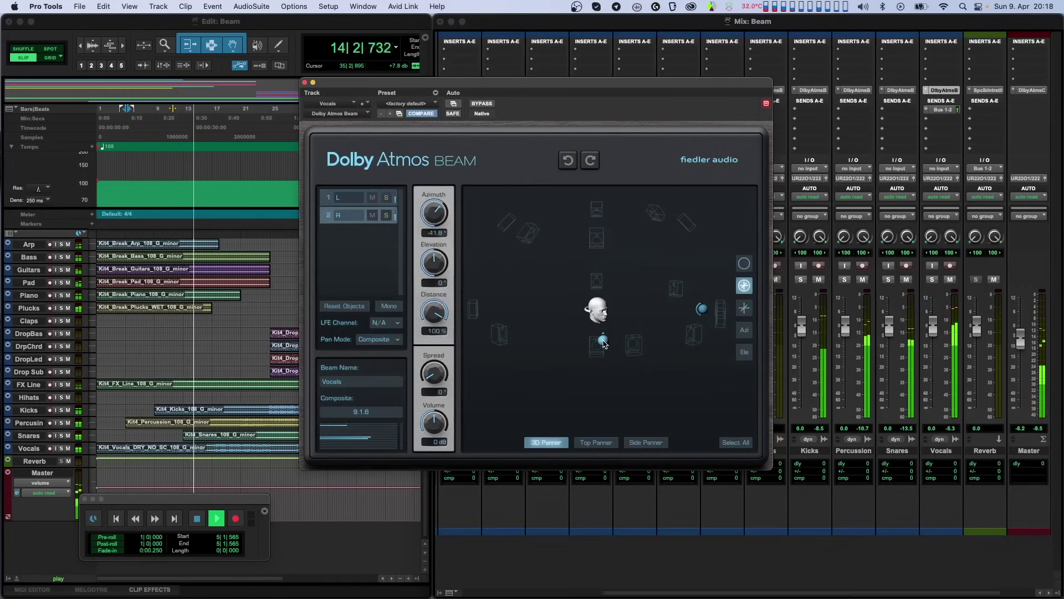
{"action": "left_click_drag", "start_coordinate": [434, 212], "coordinate": [435, 245]}
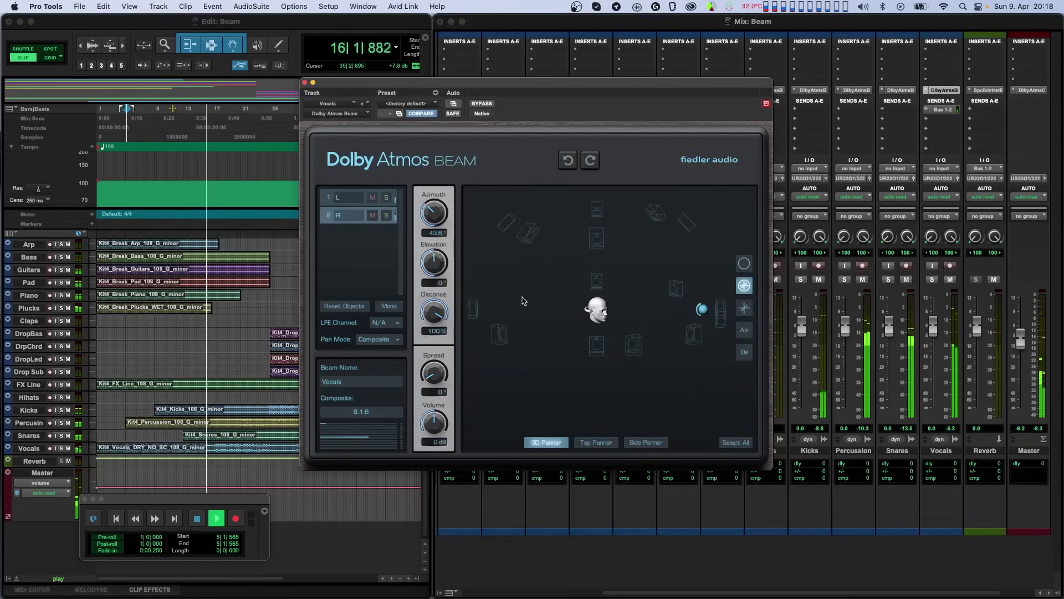
{"action": "left_click", "coordinate": [685, 316]}
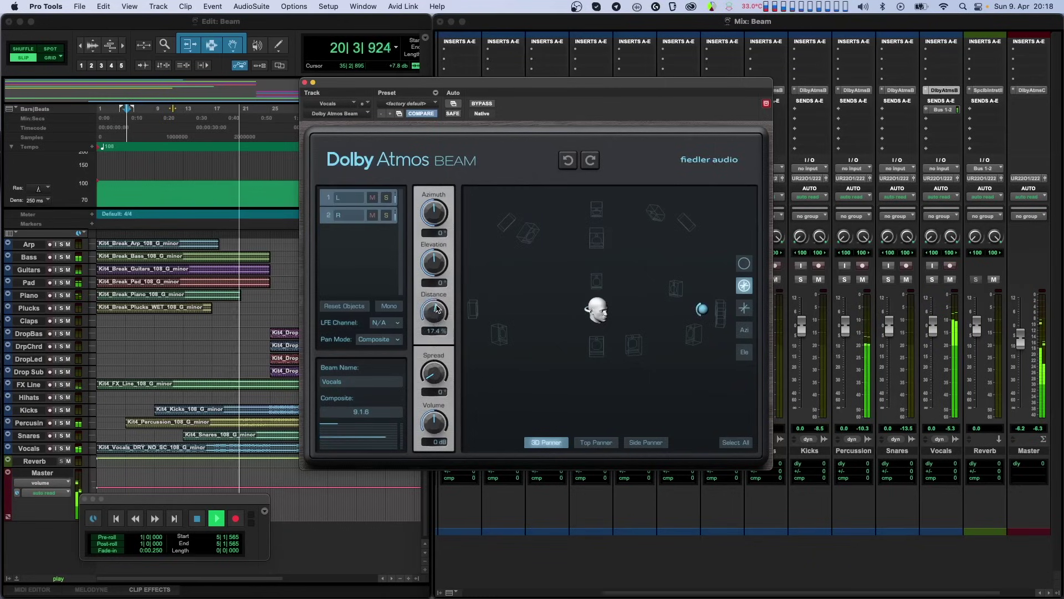
{"action": "key", "text": "space"}
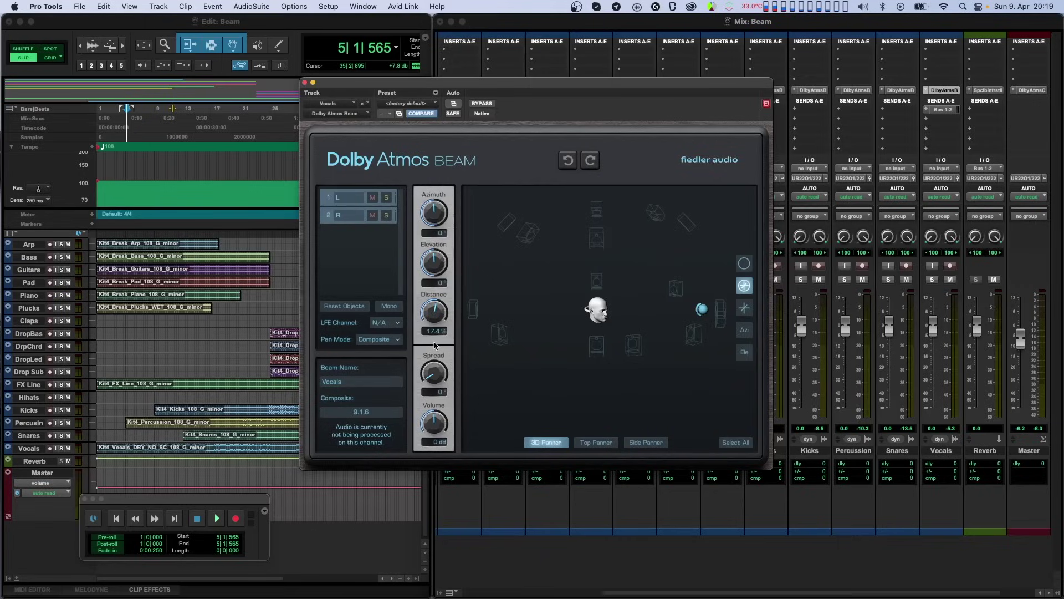
- Play the song while raising the spread of both objects, return the spread to 0°, and stop playback
{"action": "key", "text": "space"}
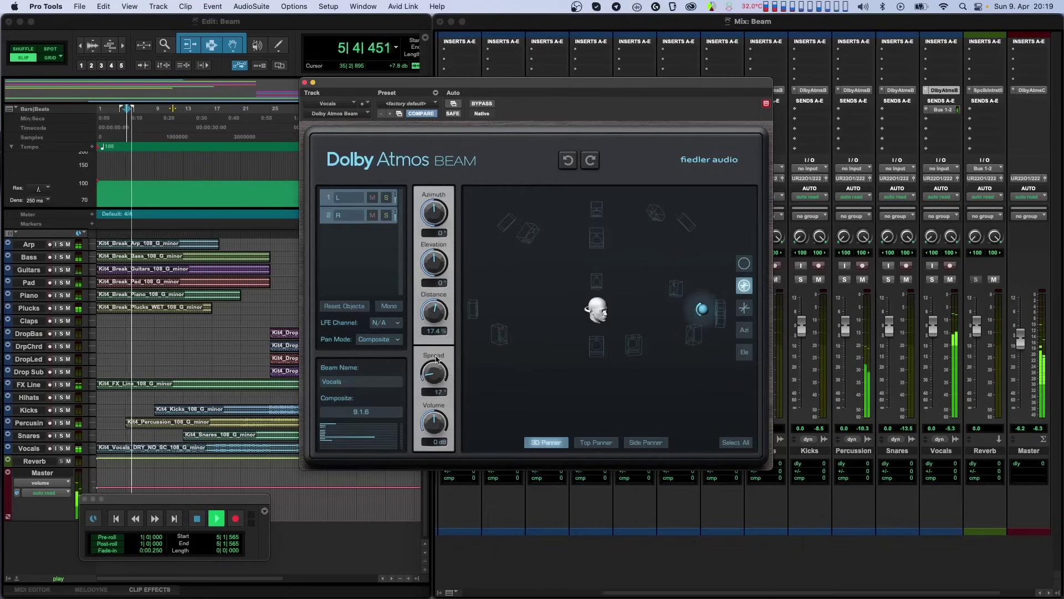
{"action": "left_click_drag", "start_coordinate": [437, 359], "coordinate": [438, 388]}
{"action": "key", "text": "space"}
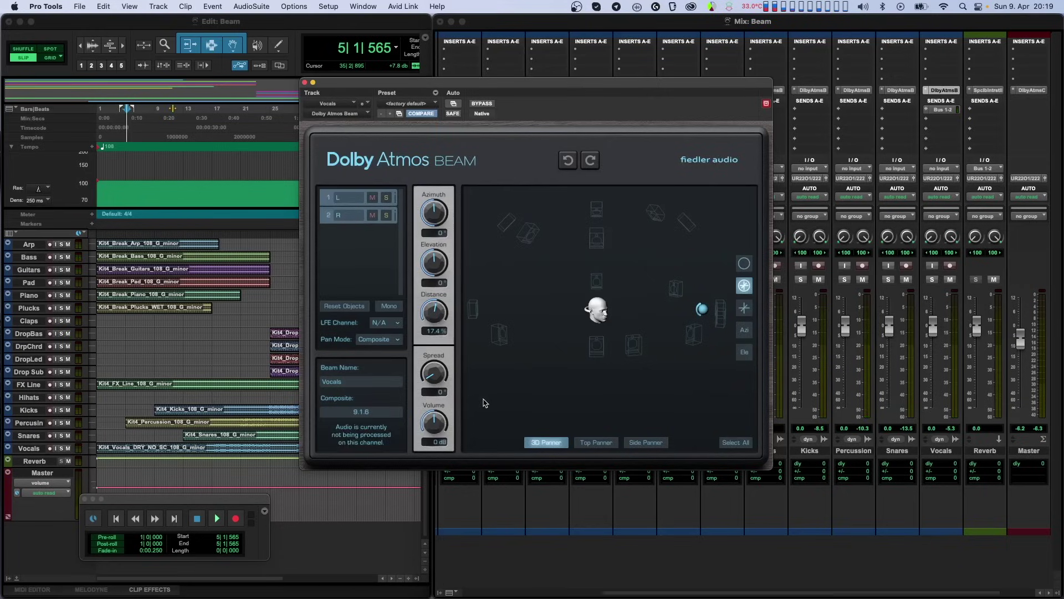
- Set the pan mode to Objects, vary the spread of both objects during playback, return it to 0°, and stop playback
{"action": "left_click", "coordinate": [391, 339]}
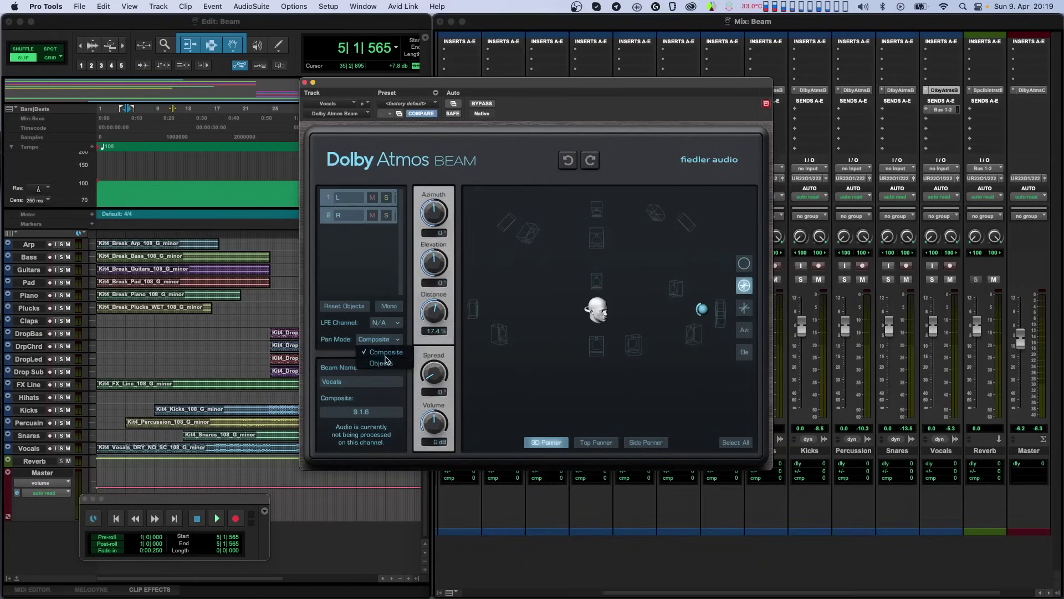
{"action": "left_click", "coordinate": [382, 363]}
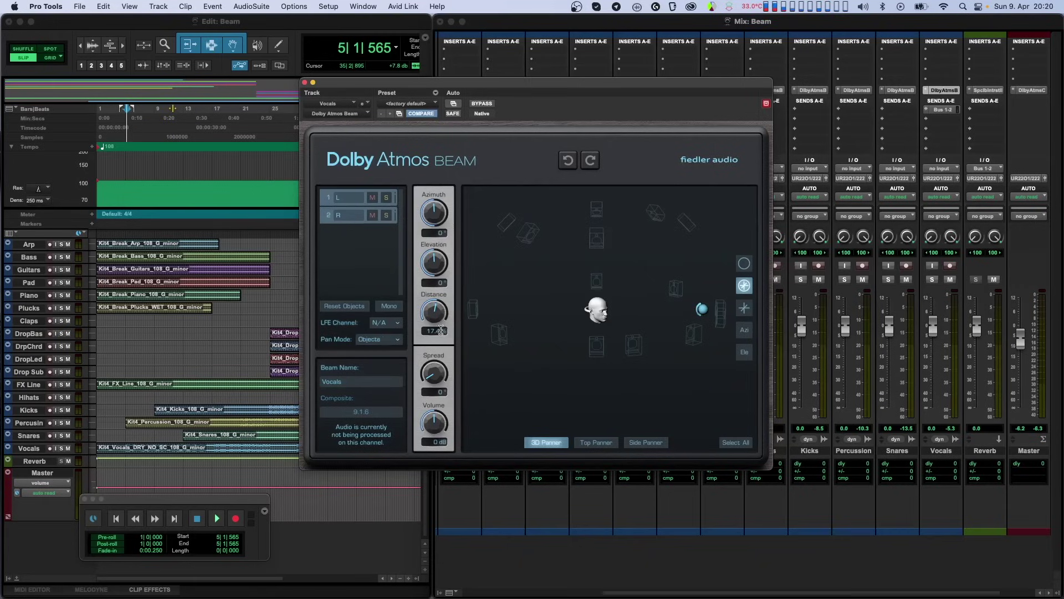
{"action": "key", "text": "space"}
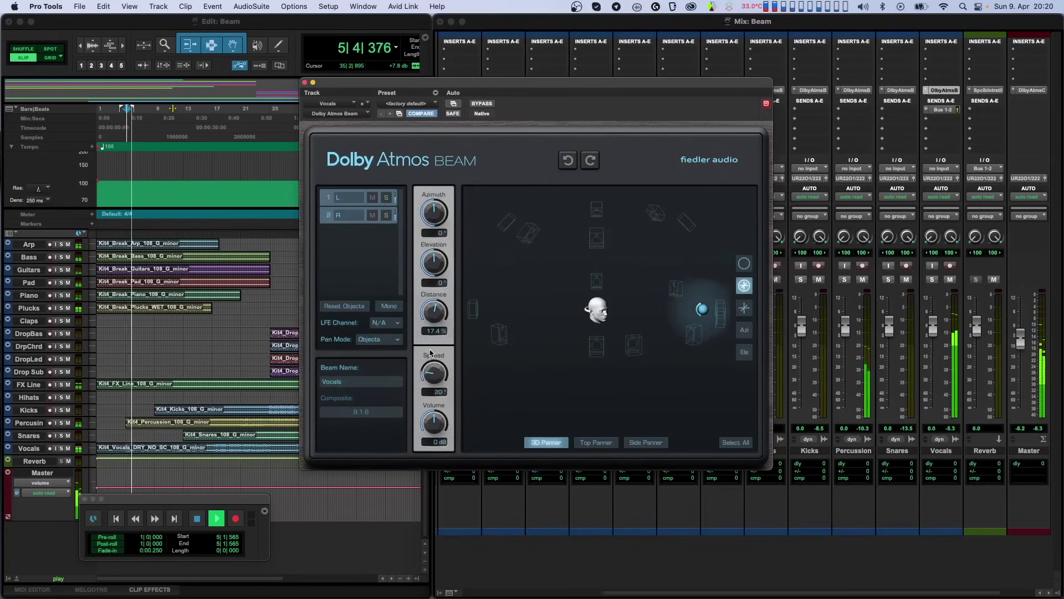
{"action": "mouse_move", "coordinate": [430, 353]}
{"action": "left_mouse_down"}
{"action": "mouse_move", "coordinate": [427, 217]}
{"action": "mouse_move", "coordinate": [417, 236]}
{"action": "mouse_move", "coordinate": [426, 369]}
{"action": "left_mouse_up"}
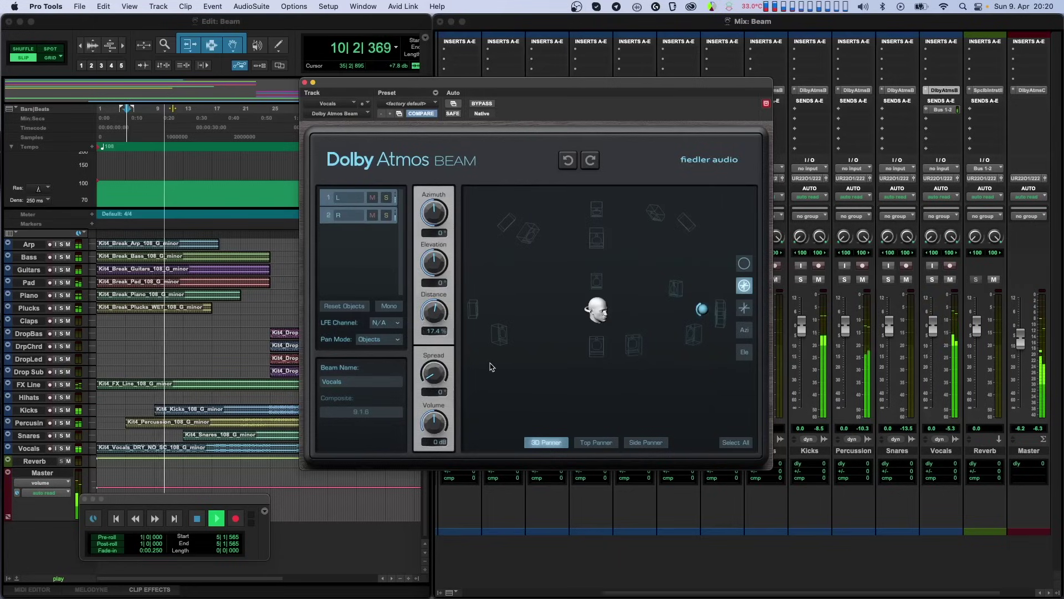
{"action": "key", "text": "space"}
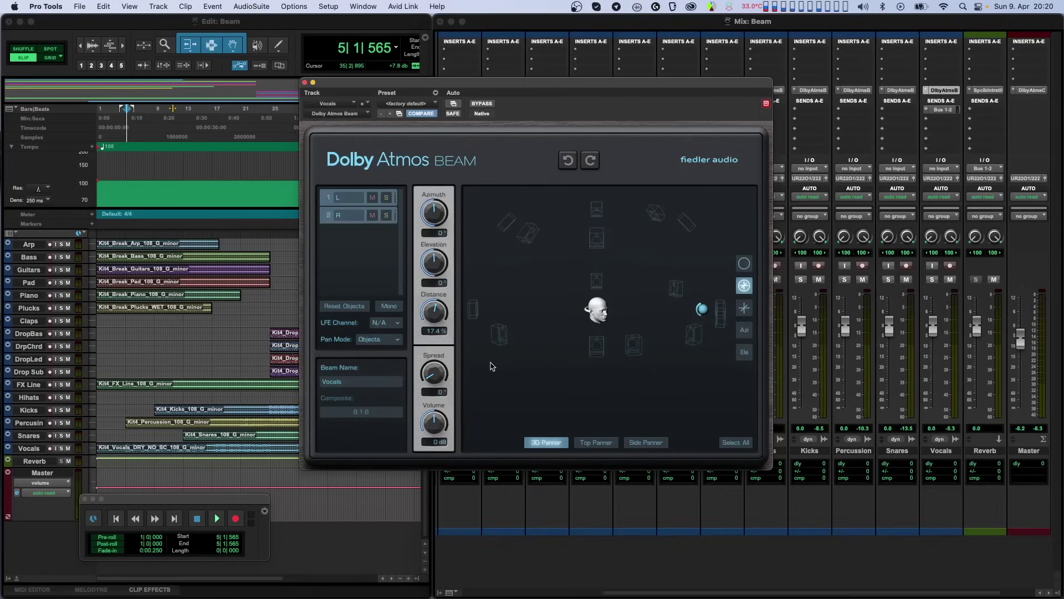
- Play the song while adjusting the volume of both objects, return the volume to 0 dB, and stop playback
{"action": "key", "text": "space"}
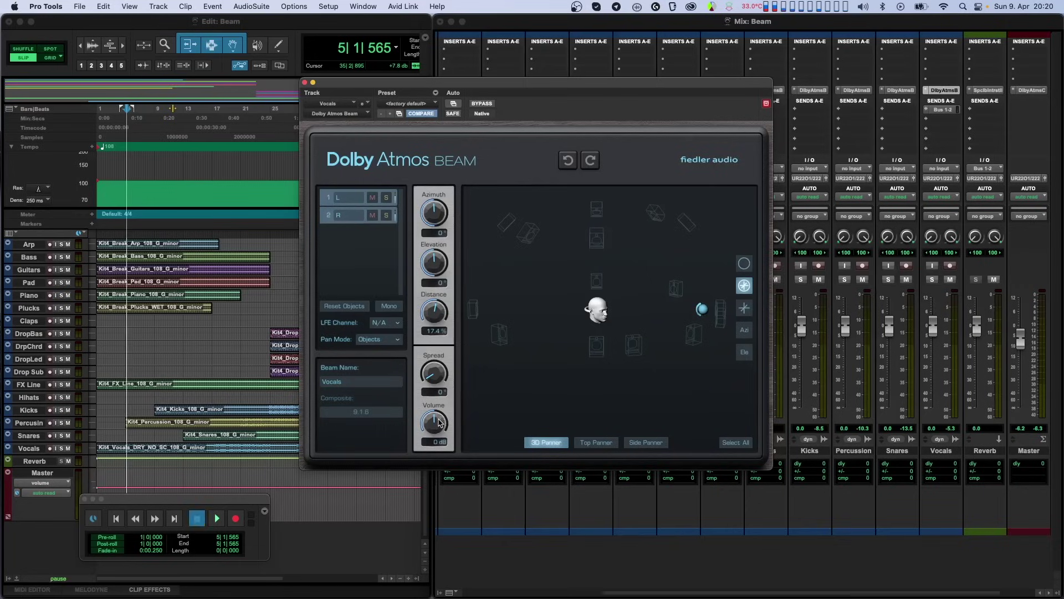
{"action": "left_click_drag", "start_coordinate": [442, 442], "coordinate": [438, 421]}
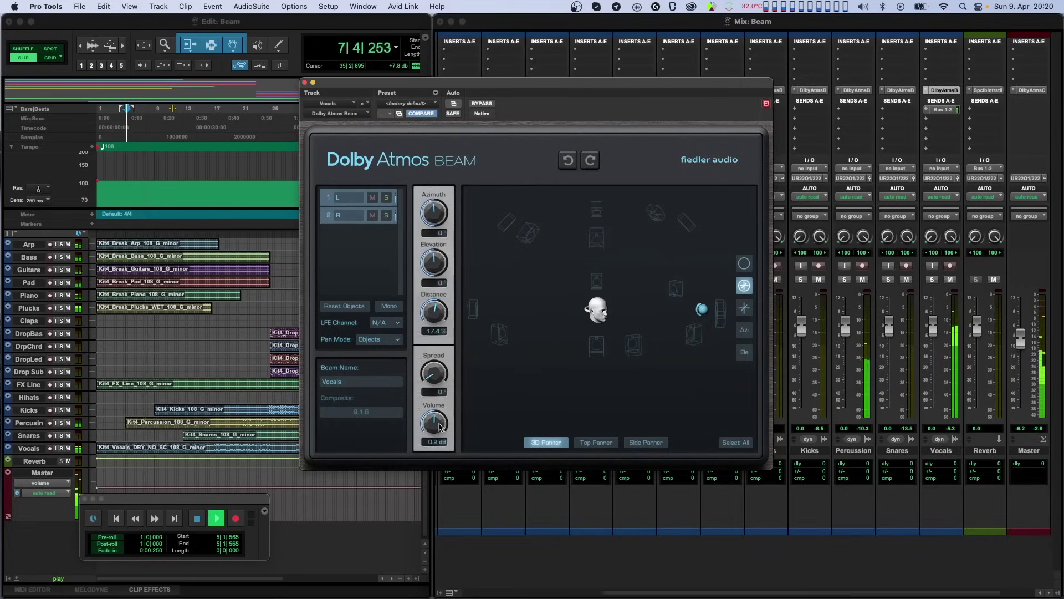
{"action": "left_click_drag", "start_coordinate": [441, 423], "coordinate": [442, 426]}
{"action": "key", "text": "space"}
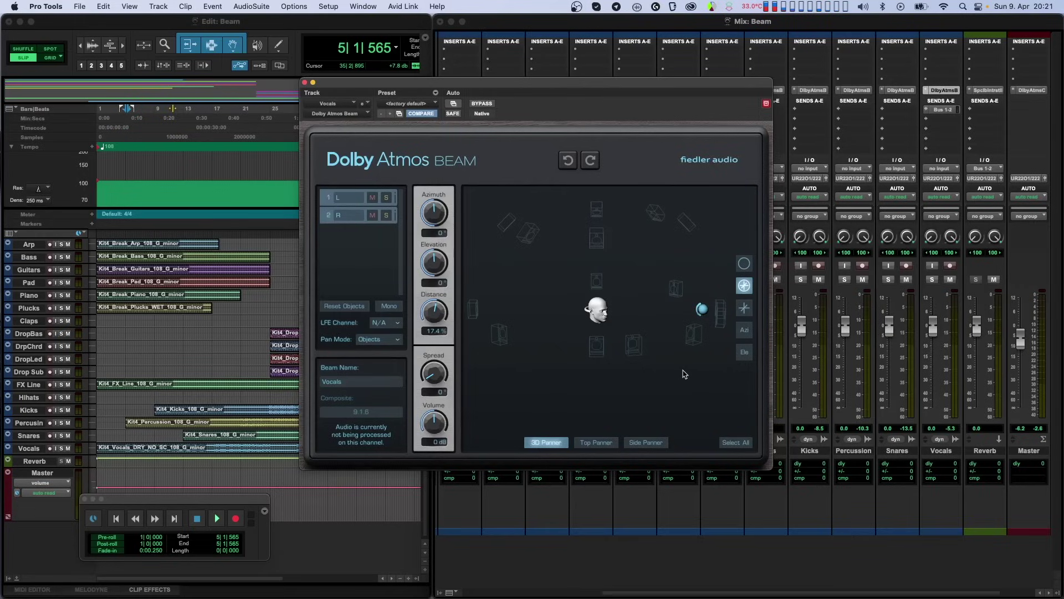
- Select the left and right objects individually to compare their panning values, and reselect both together
{"action": "left_click_drag", "start_coordinate": [684, 374], "coordinate": [436, 325]}
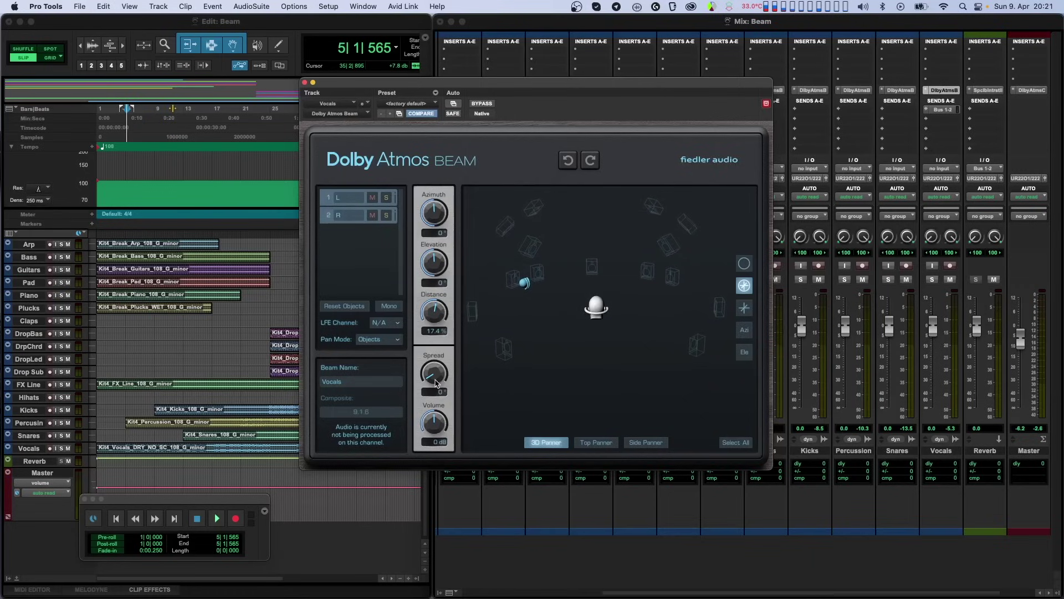
{"action": "left_click", "coordinate": [351, 272]}
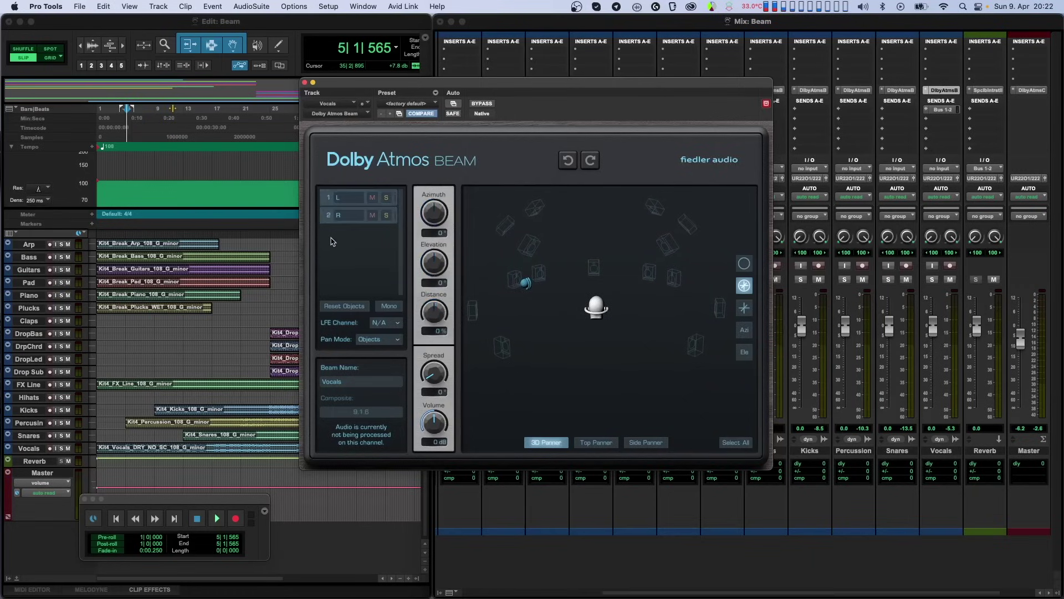
{"action": "left_click", "coordinate": [332, 215]}
{"action": "left_click", "coordinate": [325, 201]}
{"action": "left_click", "coordinate": [327, 216]}
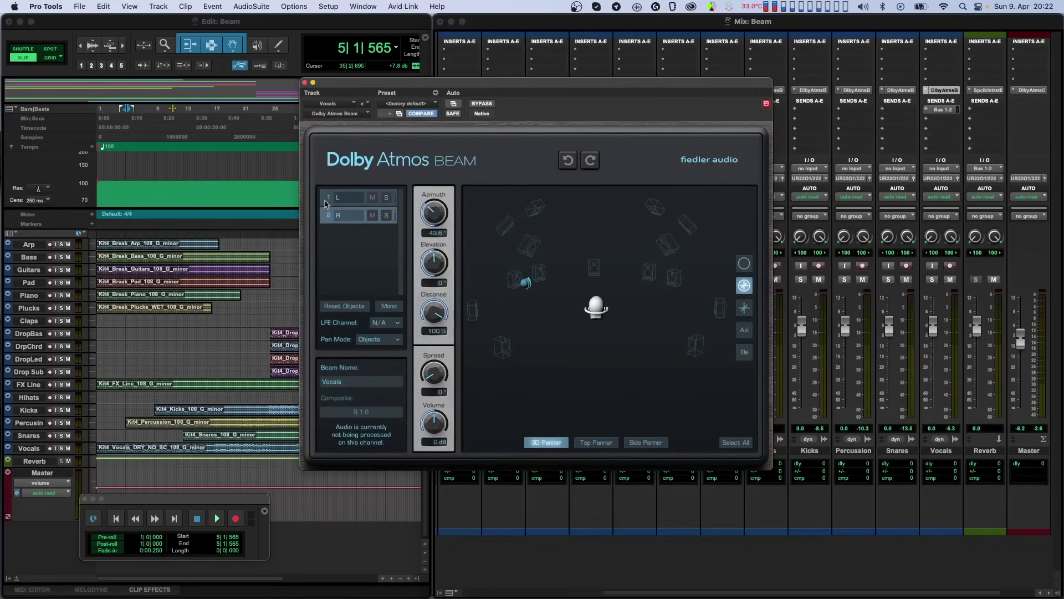
{"action": "left_click", "coordinate": [326, 203], "text": "shift"}
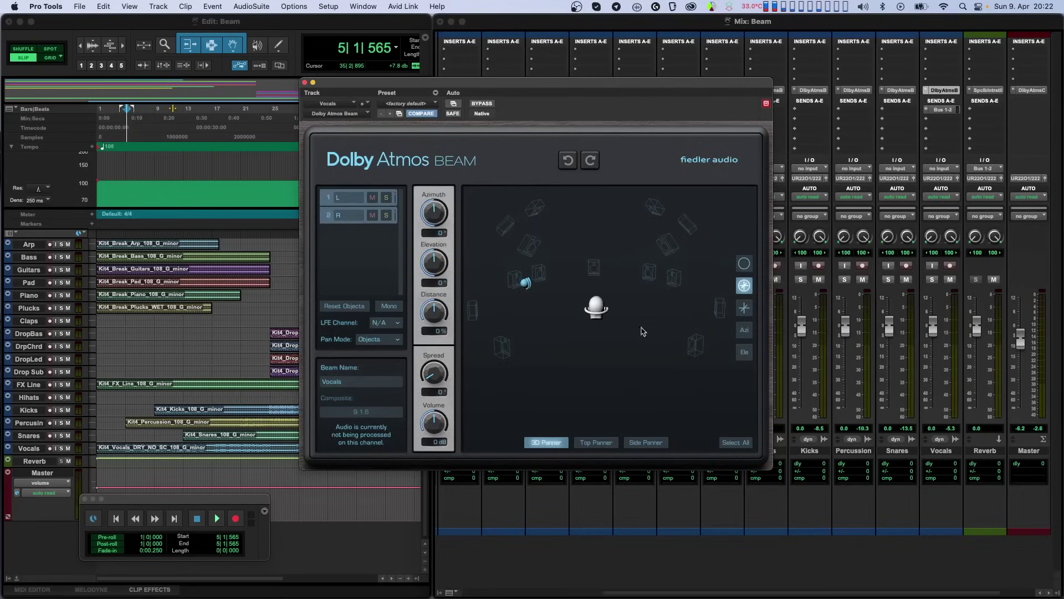
- Move the right object to about -31° azimuth near the front-right speaker and the left object to the front-left speaker
{"action": "left_click", "coordinate": [676, 389]}
{"action": "left_click", "coordinate": [731, 441]}
{"action": "left_click_drag", "start_coordinate": [526, 284], "coordinate": [644, 278]}
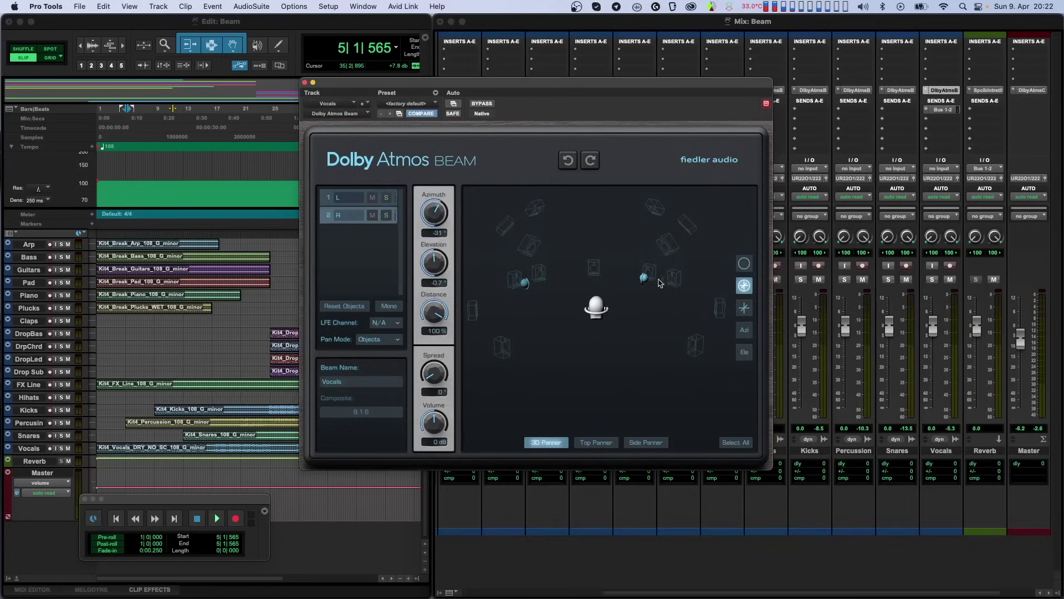
{"action": "left_click_drag", "start_coordinate": [524, 284], "coordinate": [659, 294]}
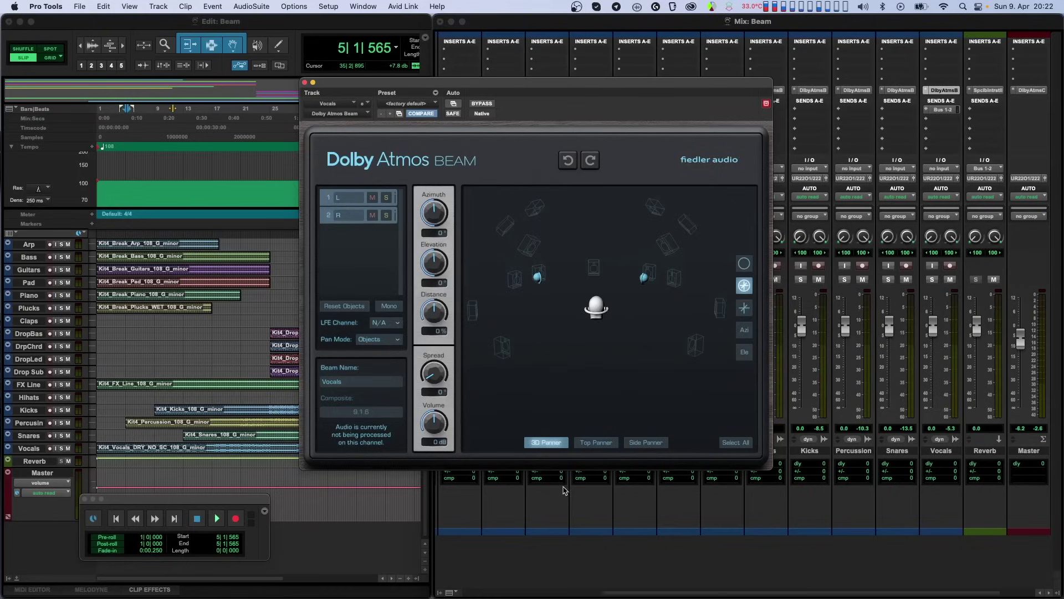
- Examine the object positions in the Top Panner and Side Panner, and return to the 3D Panner
{"action": "left_click", "coordinate": [586, 444]}
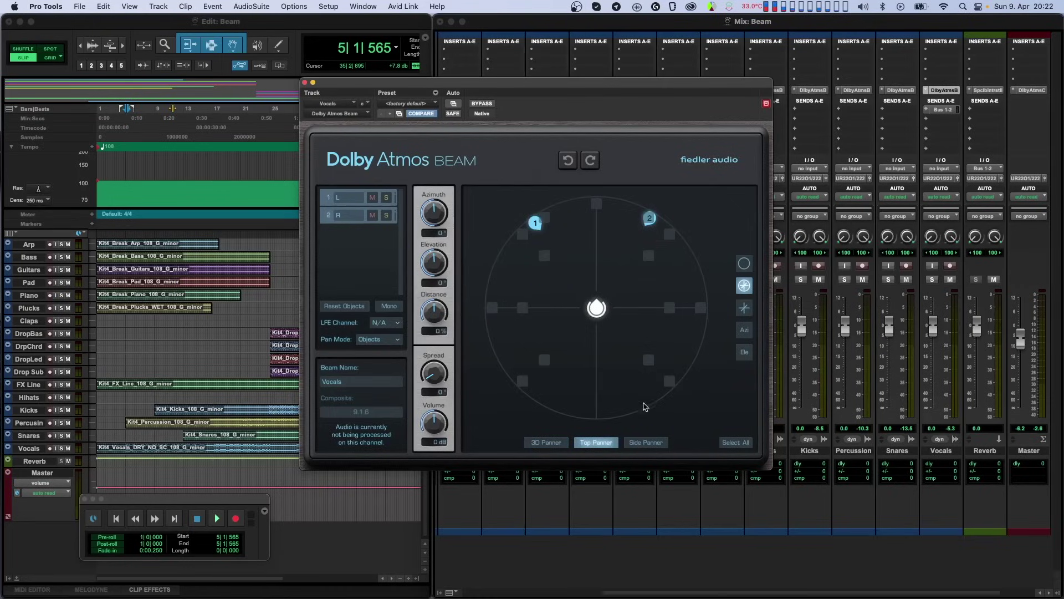
{"action": "left_click", "coordinate": [646, 441]}
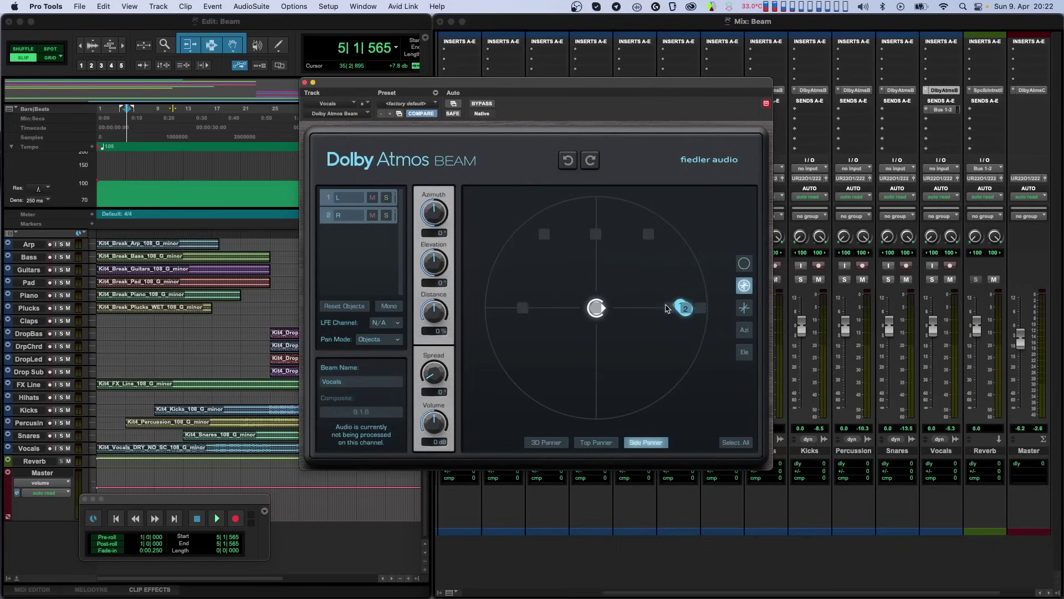
{"action": "left_click", "coordinate": [546, 441]}
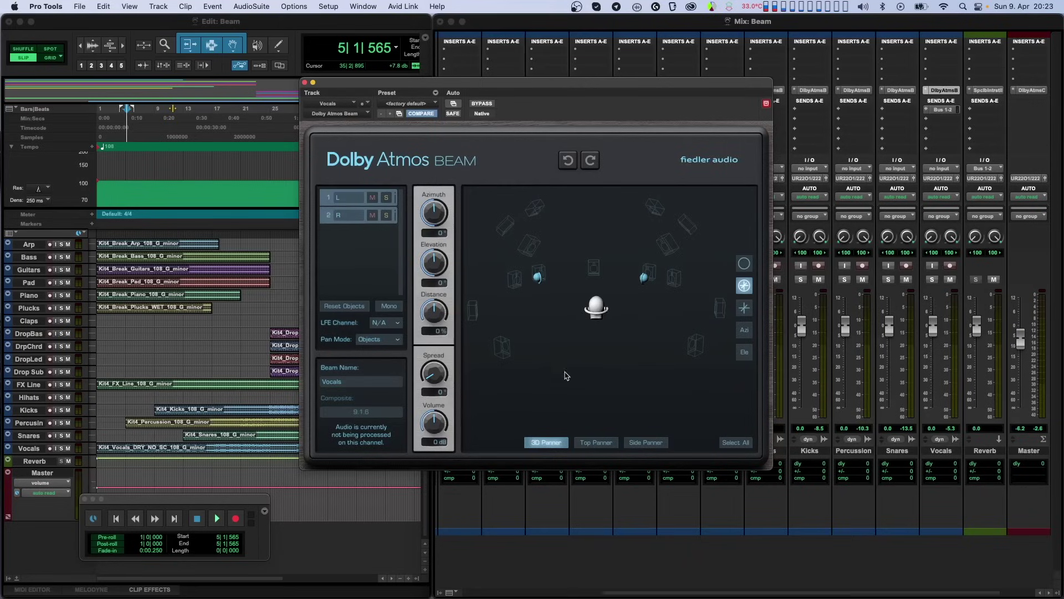
- Move both objects together to about -35° elevation, raise them to about 23°, and bring them back to about -4°
{"action": "mouse_move", "coordinate": [540, 276]}
{"action": "left_mouse_down"}
{"action": "mouse_move", "coordinate": [518, 306]}
{"action": "mouse_move", "coordinate": [489, 317]}
{"action": "mouse_move", "coordinate": [509, 340]}
{"action": "mouse_move", "coordinate": [562, 337]}
{"action": "mouse_move", "coordinate": [599, 313]}
{"action": "mouse_move", "coordinate": [607, 289]}
{"action": "mouse_move", "coordinate": [543, 278]}
{"action": "left_mouse_up"}
{"action": "left_click_drag", "start_coordinate": [541, 275], "coordinate": [543, 339]}
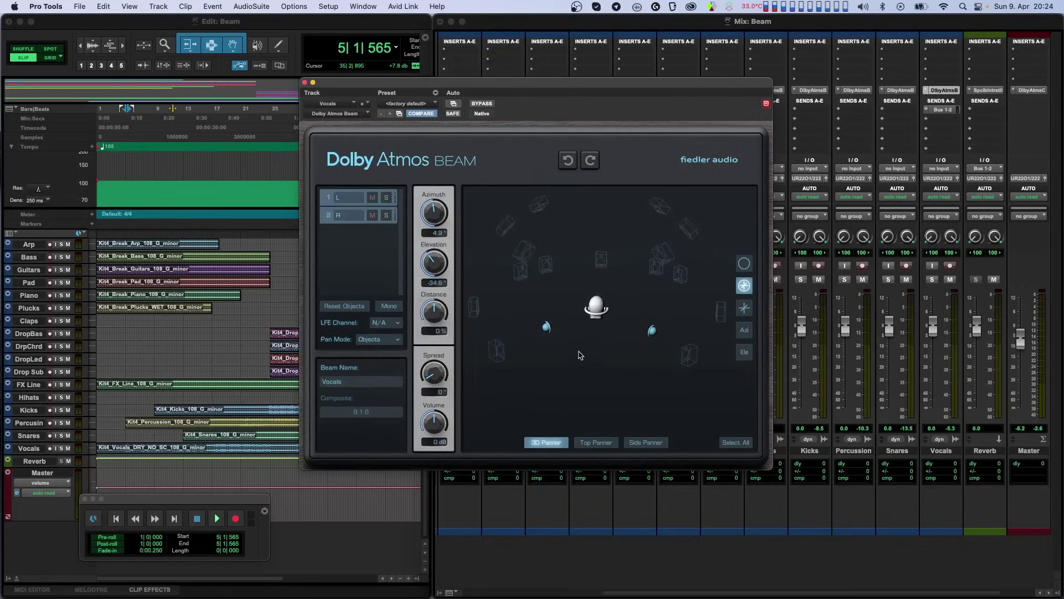
{"action": "left_click_drag", "start_coordinate": [547, 328], "coordinate": [547, 237]}
{"action": "mouse_move", "coordinate": [580, 346]}
{"action": "left_mouse_down"}
{"action": "mouse_move", "coordinate": [583, 286]}
{"action": "mouse_move", "coordinate": [582, 341]}
{"action": "left_mouse_up"}
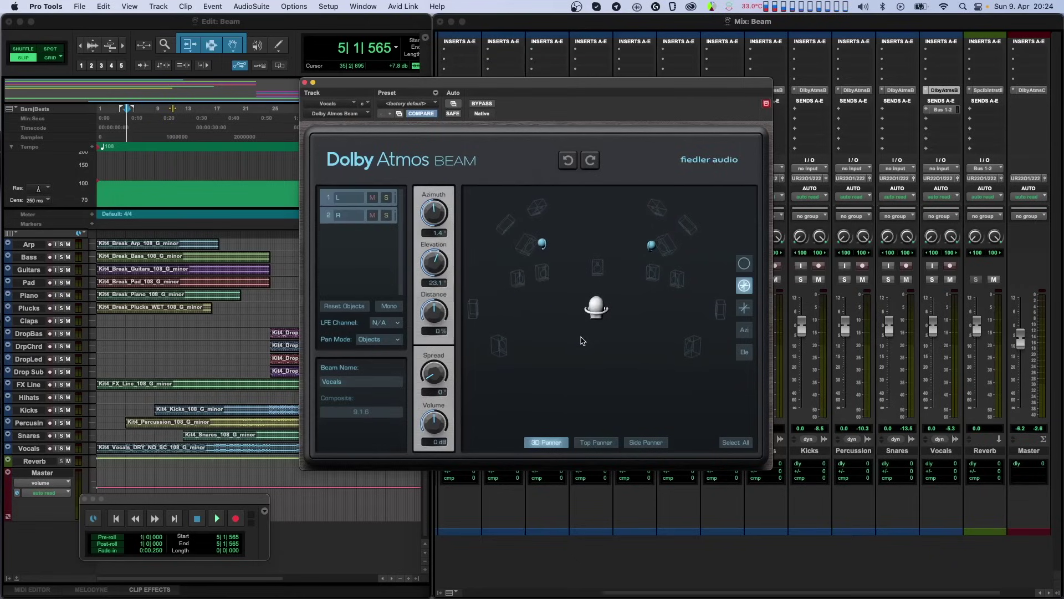
{"action": "left_click_drag", "start_coordinate": [544, 244], "coordinate": [546, 284]}
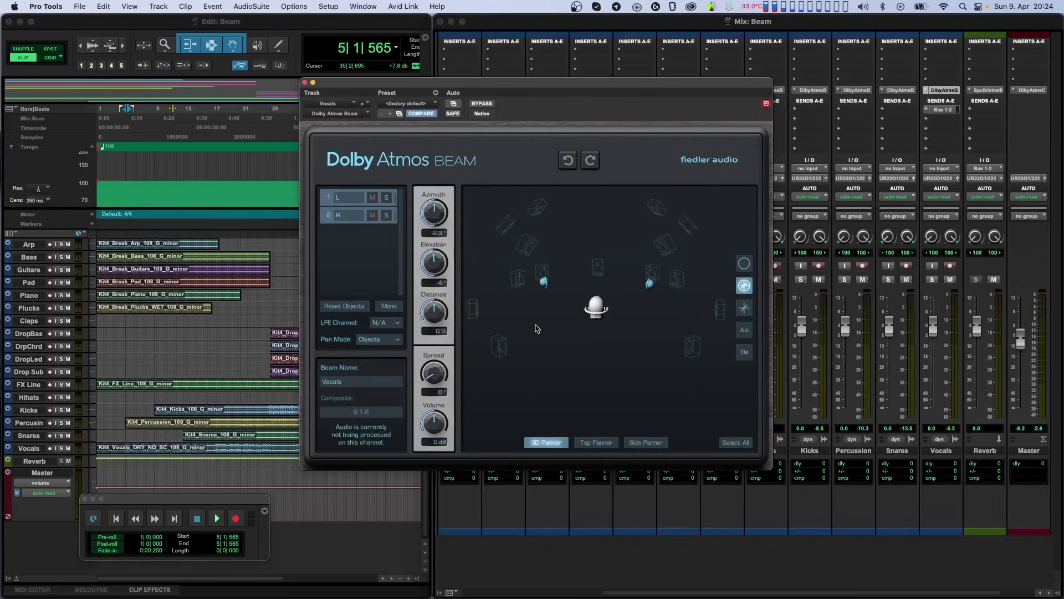
- Move both objects together during playback to about -2.7° azimuth and 0.5° elevation, and stop playback
{"action": "key", "text": "space"}
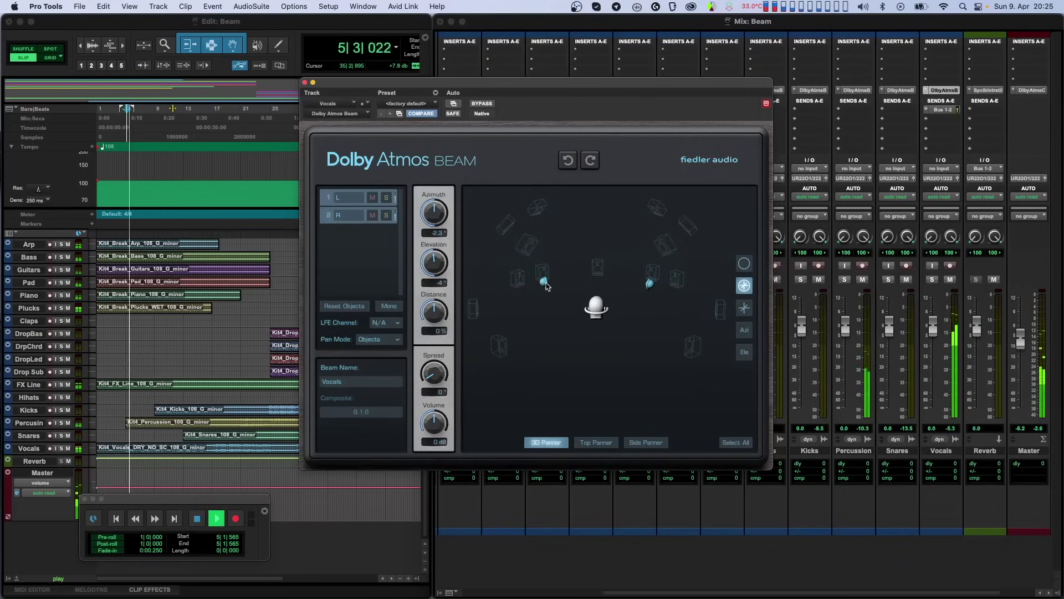
{"action": "mouse_move", "coordinate": [543, 281]}
{"action": "left_mouse_down"}
{"action": "mouse_move", "coordinate": [498, 311]}
{"action": "mouse_move", "coordinate": [495, 362]}
{"action": "mouse_move", "coordinate": [562, 390]}
{"action": "mouse_move", "coordinate": [690, 378]}
{"action": "mouse_move", "coordinate": [712, 332]}
{"action": "mouse_move", "coordinate": [715, 305]}
{"action": "mouse_move", "coordinate": [687, 263]}
{"action": "mouse_move", "coordinate": [565, 258]}
{"action": "mouse_move", "coordinate": [544, 274]}
{"action": "left_mouse_up"}
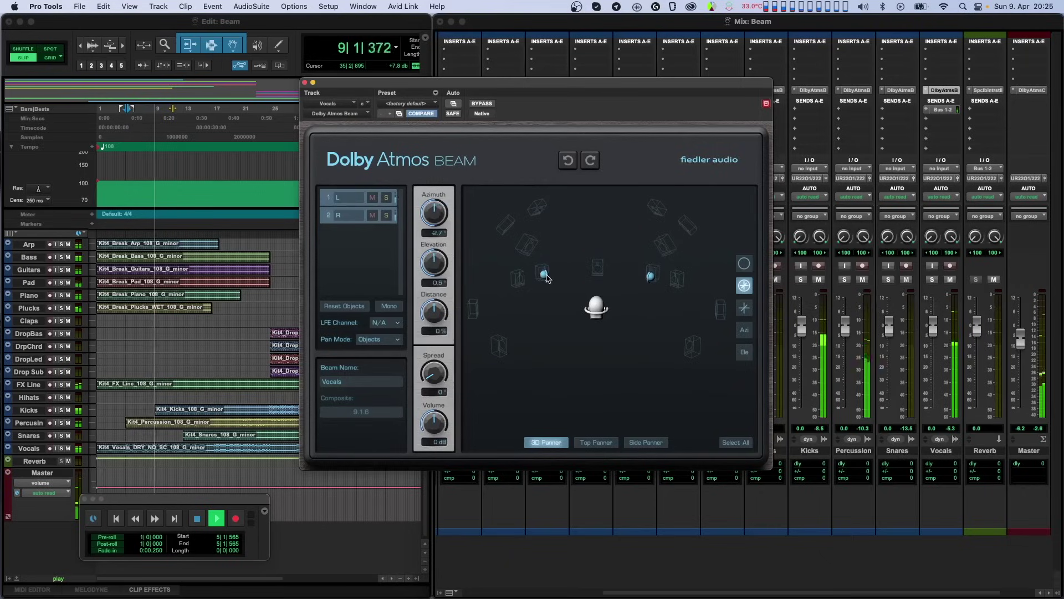
{"action": "key", "text": "space"}
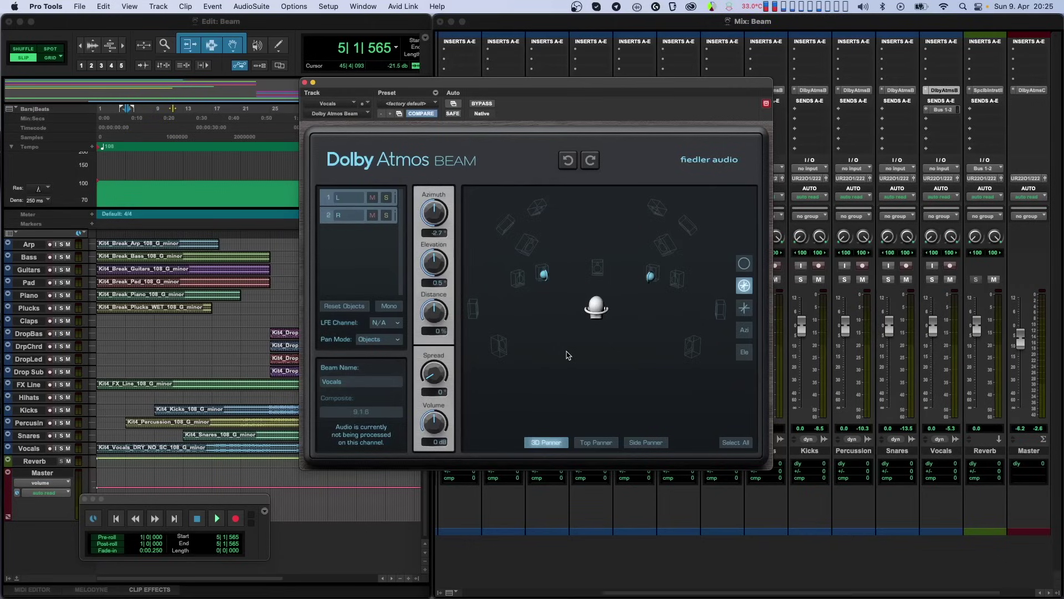
- Switch to the third object movement mode, move both objects during playback to about -5.4° azimuth near the front, and stop playback
{"action": "left_click", "coordinate": [744, 308]}
{"action": "key", "text": "space"}
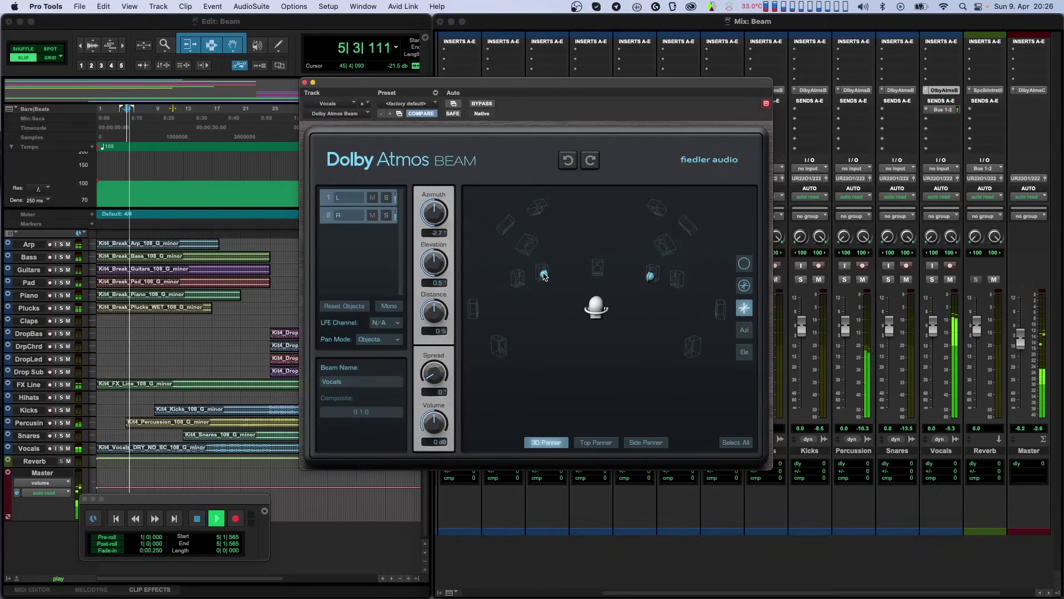
{"action": "left_click_drag", "start_coordinate": [543, 274], "coordinate": [540, 412]}
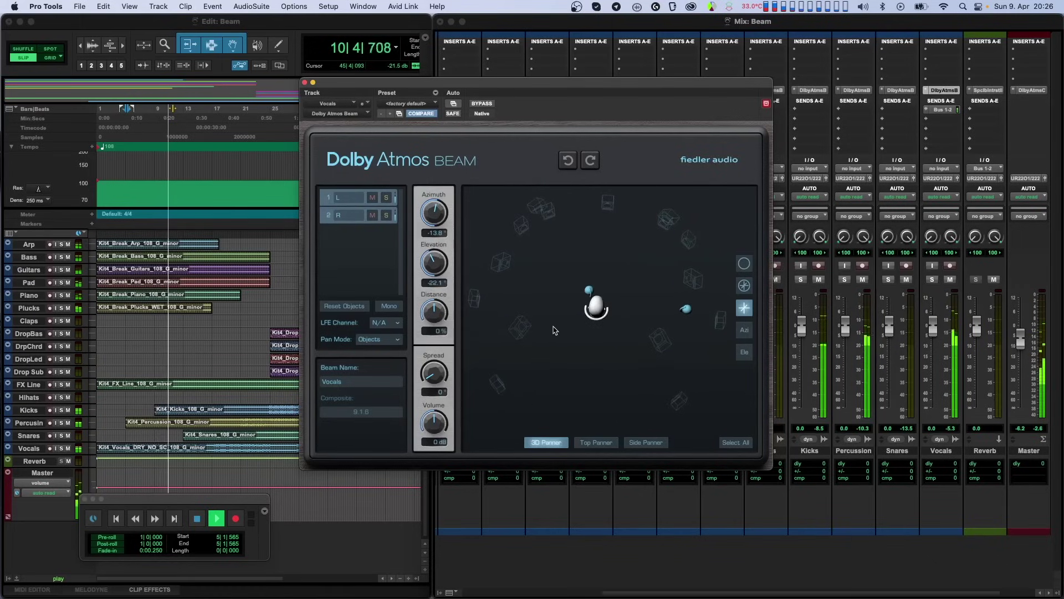
{"action": "left_click_drag", "start_coordinate": [585, 289], "coordinate": [554, 226]}
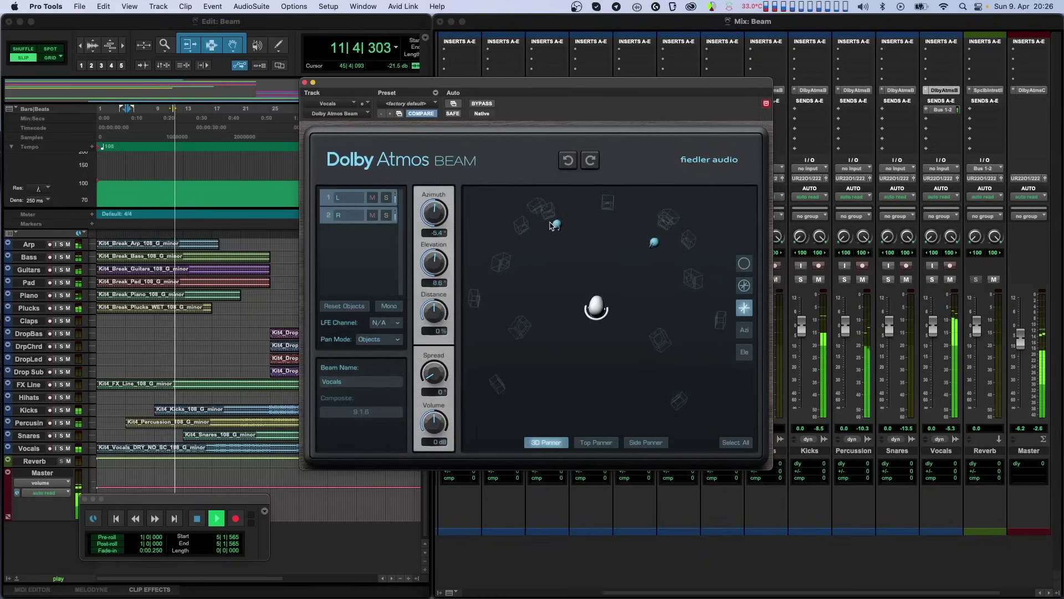
{"action": "left_click_drag", "start_coordinate": [569, 380], "coordinate": [578, 337]}
{"action": "key", "text": "space"}
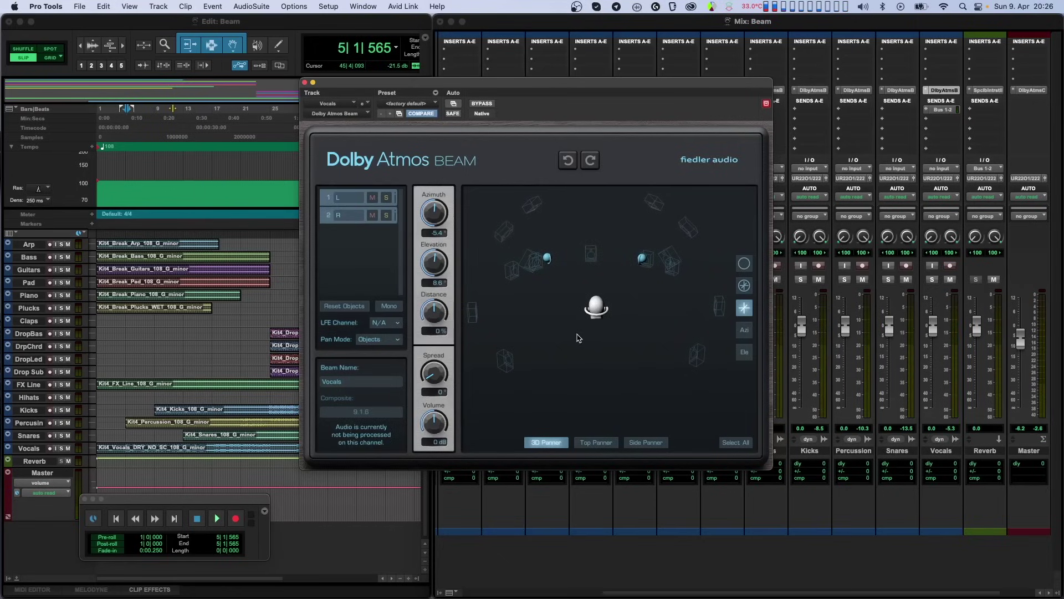
- Create one new 3rd Order Ambisonics audio track
{"action": "left_click", "coordinate": [160, 6]}
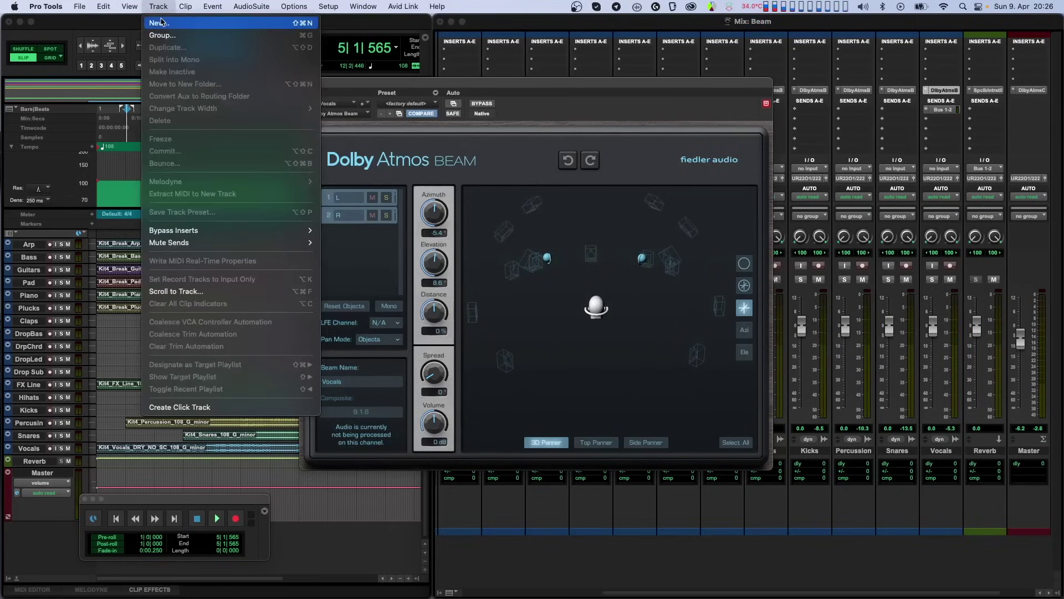
{"action": "left_click", "coordinate": [162, 23]}
{"action": "left_click", "coordinate": [439, 222]}
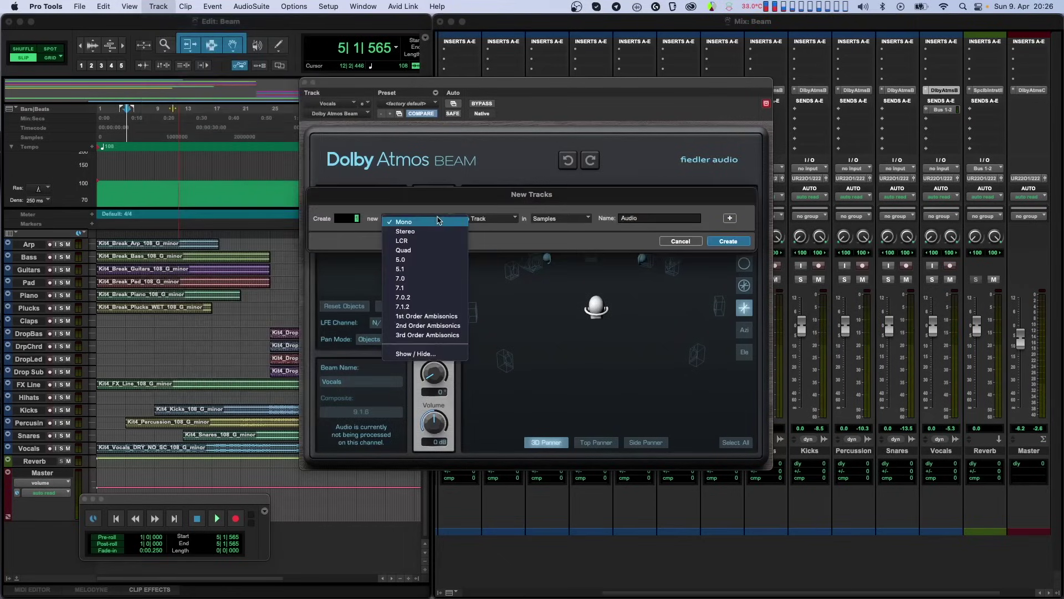
{"action": "left_click", "coordinate": [439, 335]}
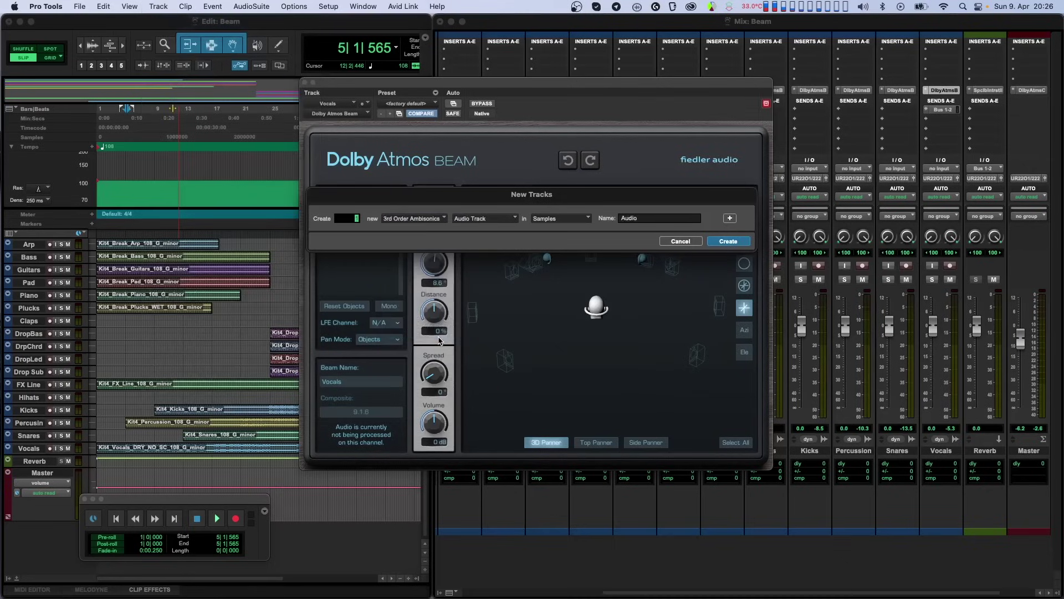
{"action": "left_click", "coordinate": [718, 243]}
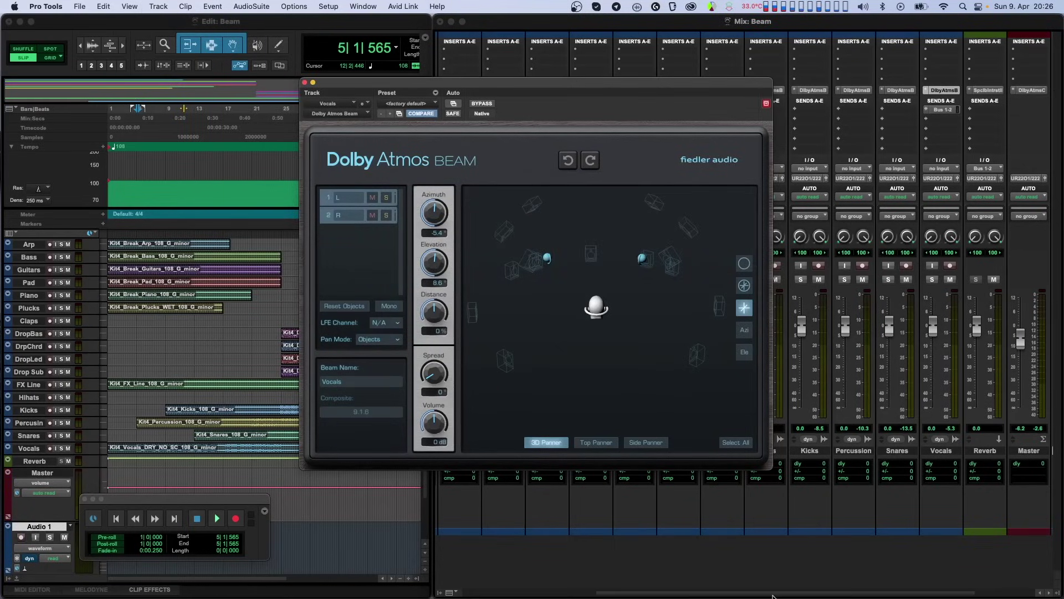
- Insert the multichannel Dolby Atmos Beam (3rd Order Ambisonics) plug-in on the Audio 1 track
{"action": "left_click_drag", "start_coordinate": [773, 593], "coordinate": [900, 374]}
{"action": "left_click", "coordinate": [980, 83]}
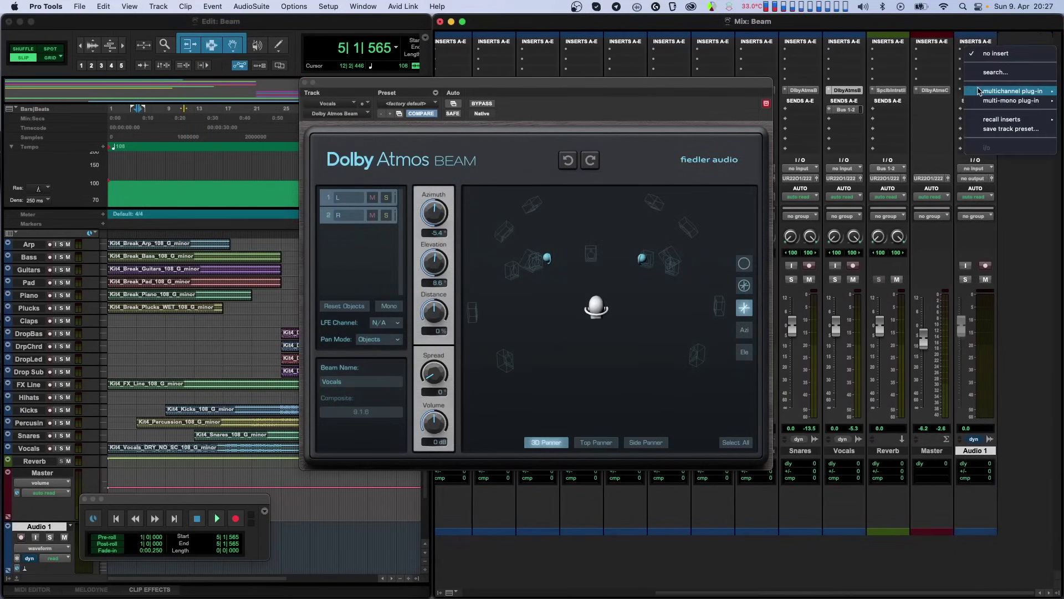
{"action": "mouse_move", "coordinate": [1009, 91]}
{"action": "mouse_move", "coordinate": [949, 123]}
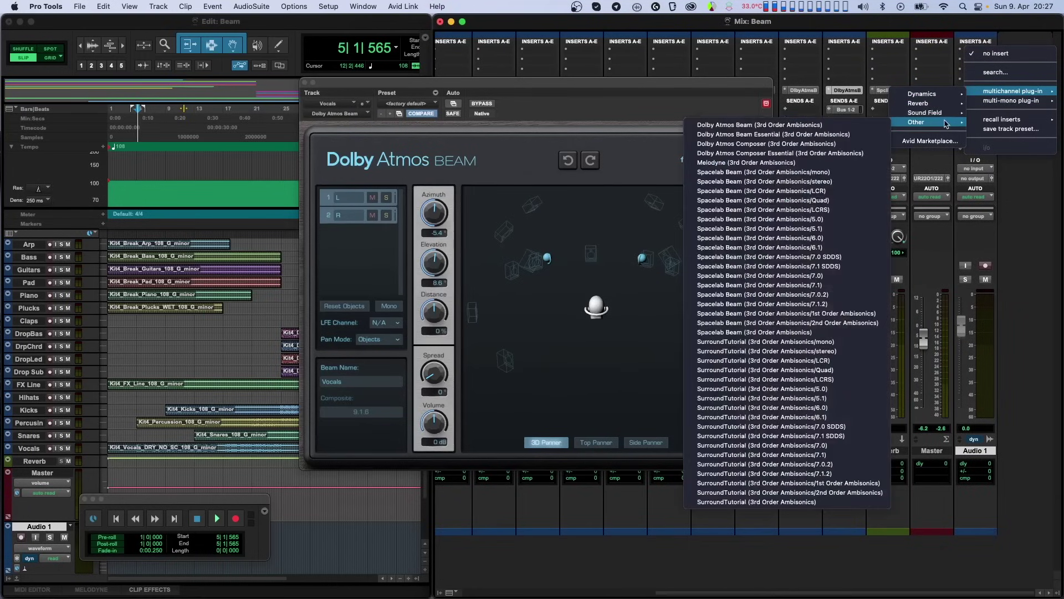
{"action": "left_click", "coordinate": [865, 125]}
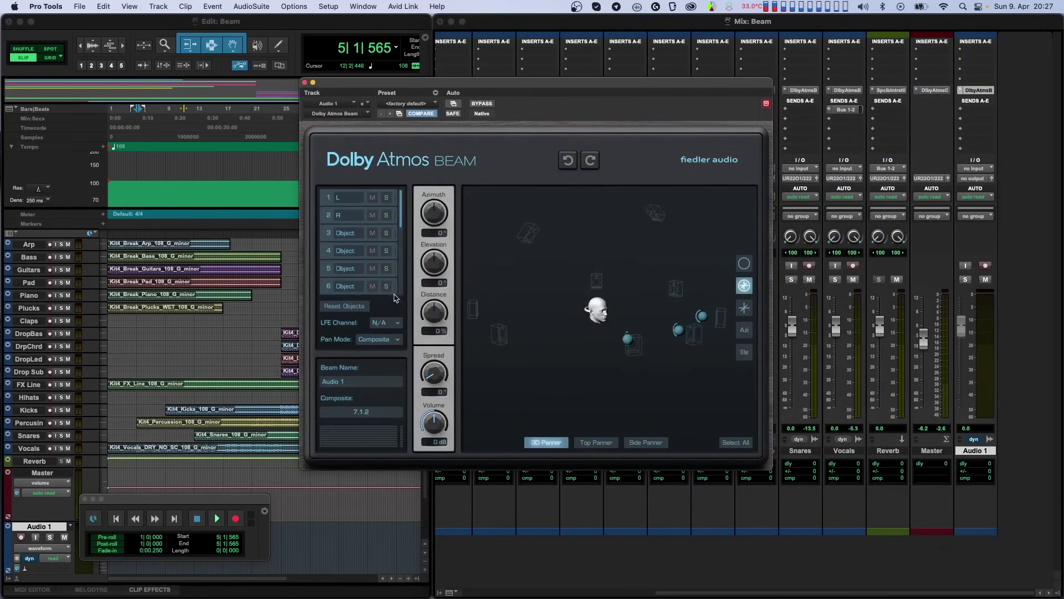
- Reset Audio 1's objects to the 9.1.6 layout and rotate them all to about -28.1° azimuth and -1.4° elevation in the first movement mode
{"action": "left_click", "coordinate": [361, 411]}
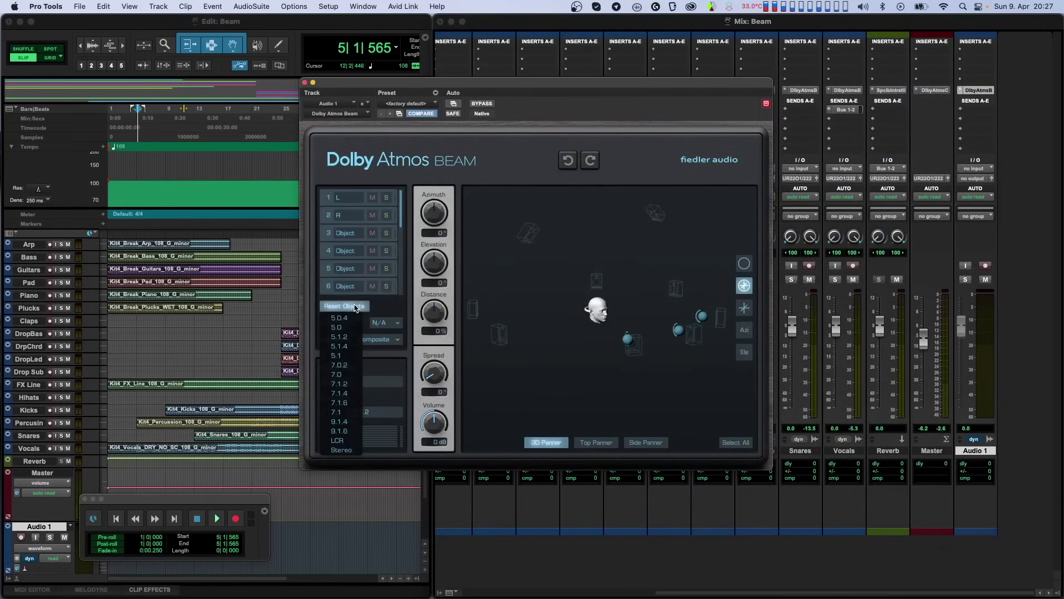
{"action": "left_click", "coordinate": [339, 430]}
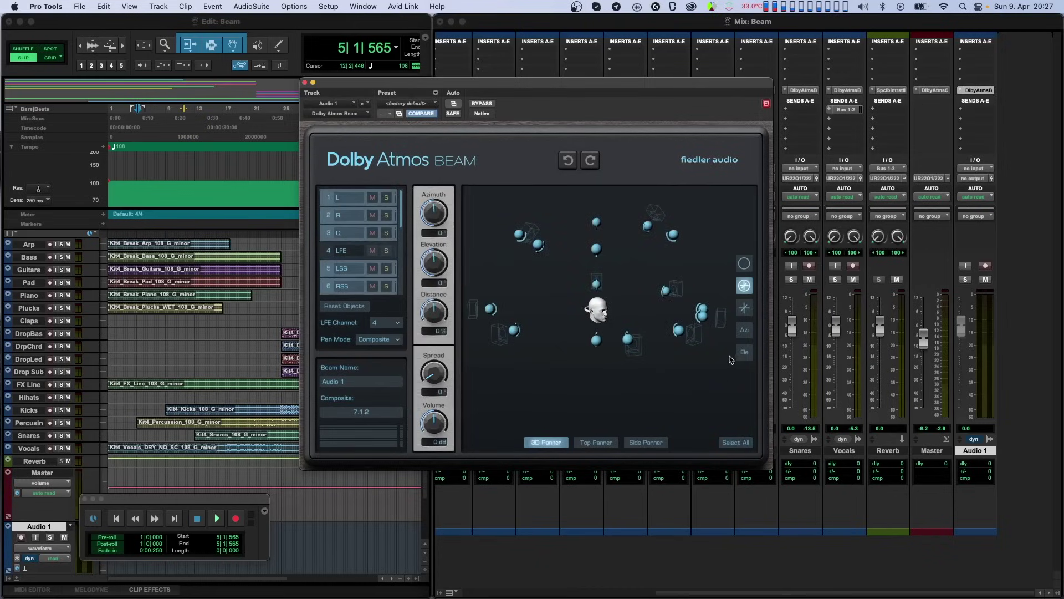
{"action": "left_click", "coordinate": [742, 268]}
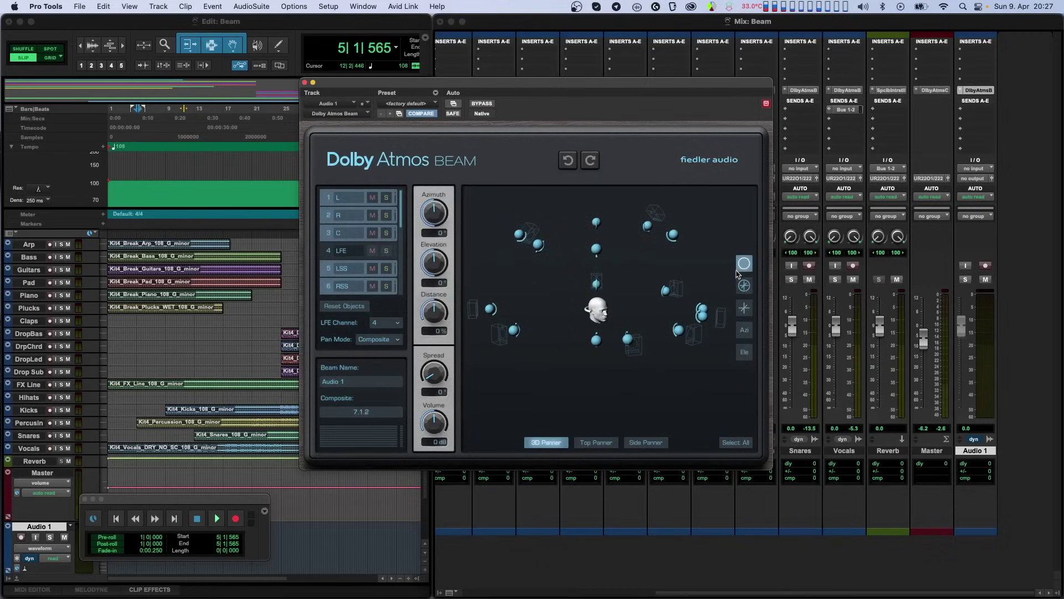
{"action": "left_click_drag", "start_coordinate": [715, 299], "coordinate": [659, 361]}
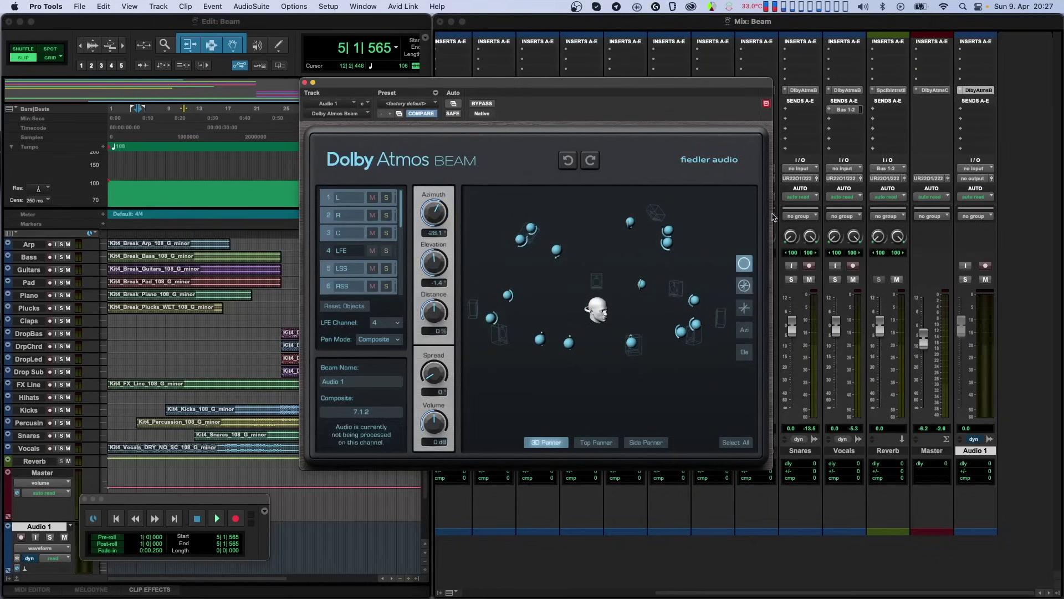
- Open the Vocals track's Beam plug-in, move both objects during playback to about -12.8° azimuth and -1.6° elevation, and stop playback
{"action": "left_click", "coordinate": [843, 90]}
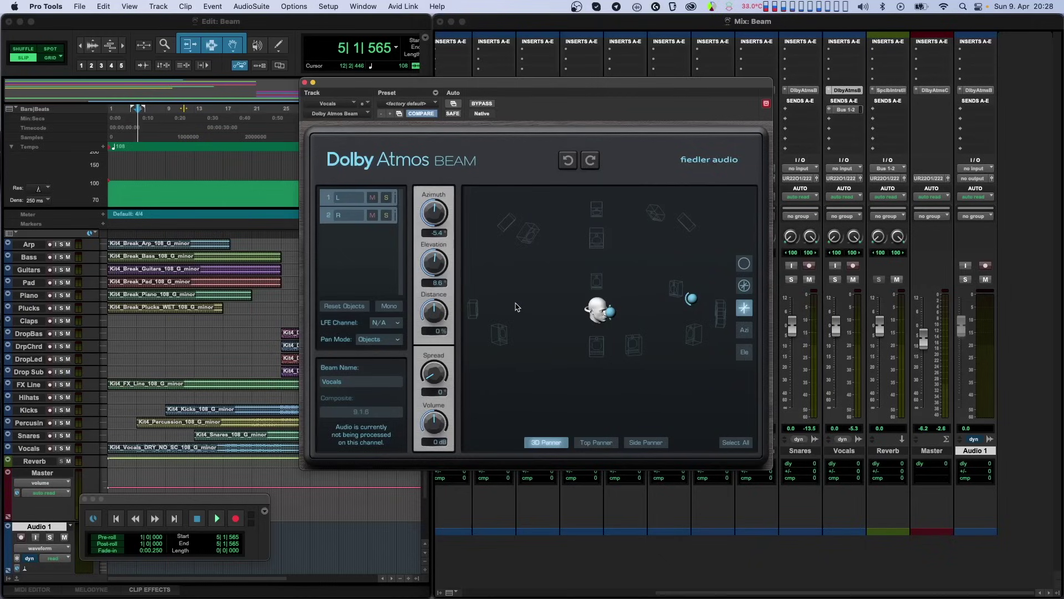
{"action": "left_click_drag", "start_coordinate": [516, 307], "coordinate": [596, 375]}
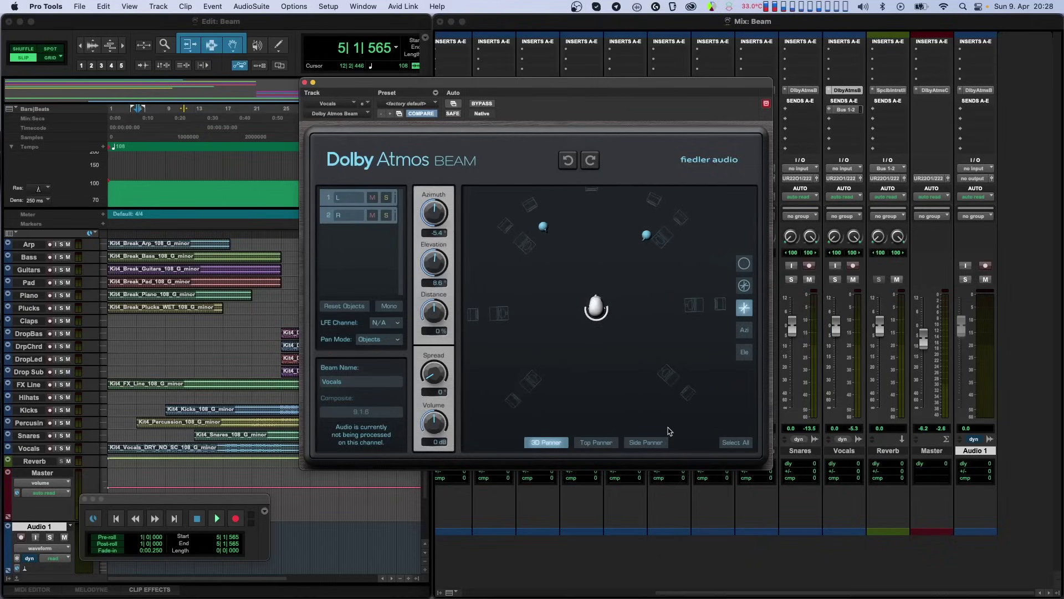
{"action": "left_click", "coordinate": [744, 286]}
{"action": "key", "text": "space"}
{"action": "left_click_drag", "start_coordinate": [546, 228], "coordinate": [524, 353]}
{"action": "mouse_move", "coordinate": [574, 394]}
{"action": "left_mouse_down"}
{"action": "mouse_move", "coordinate": [576, 317]}
{"action": "mouse_move", "coordinate": [565, 324]}
{"action": "mouse_move", "coordinate": [574, 400]}
{"action": "left_mouse_up"}
{"action": "left_click_drag", "start_coordinate": [630, 364], "coordinate": [593, 246]}
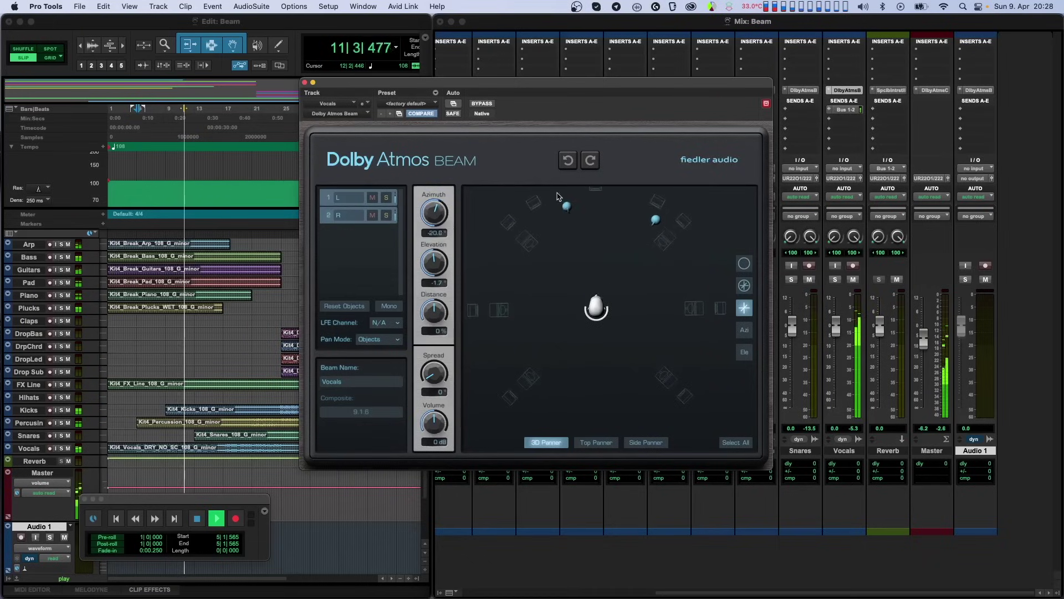
{"action": "left_click_drag", "start_coordinate": [558, 197], "coordinate": [545, 202]}
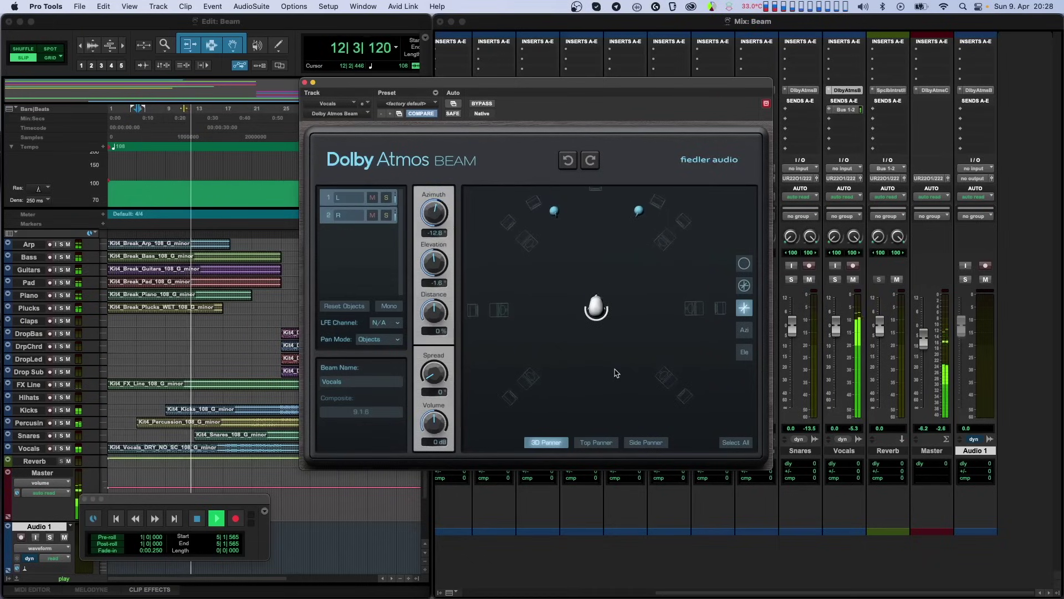
{"action": "key", "text": "space"}
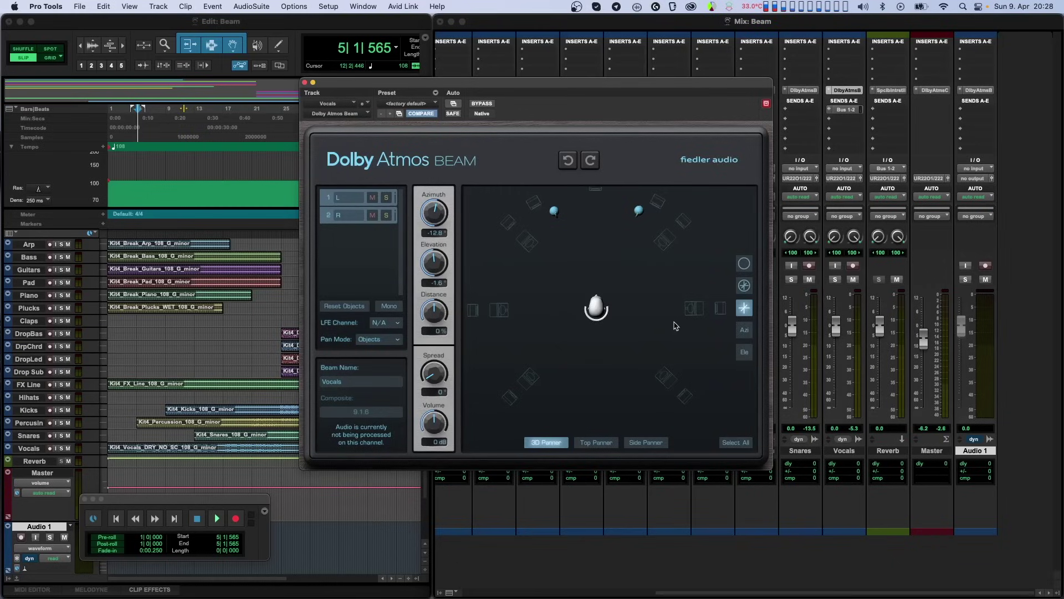
- Move both objects beside the listener to about 52.3° azimuth, lower them to about -61.8° elevation during playback, and stop playback
{"action": "left_click_drag", "start_coordinate": [638, 211], "coordinate": [642, 306]}
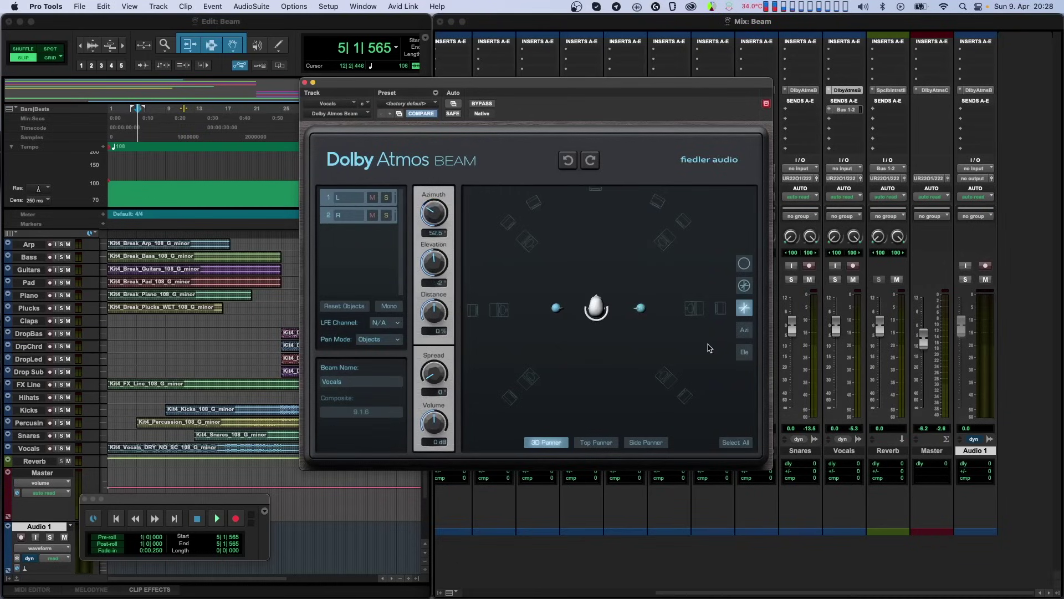
{"action": "left_click_drag", "start_coordinate": [702, 349], "coordinate": [605, 252]}
{"action": "key", "text": "space"}
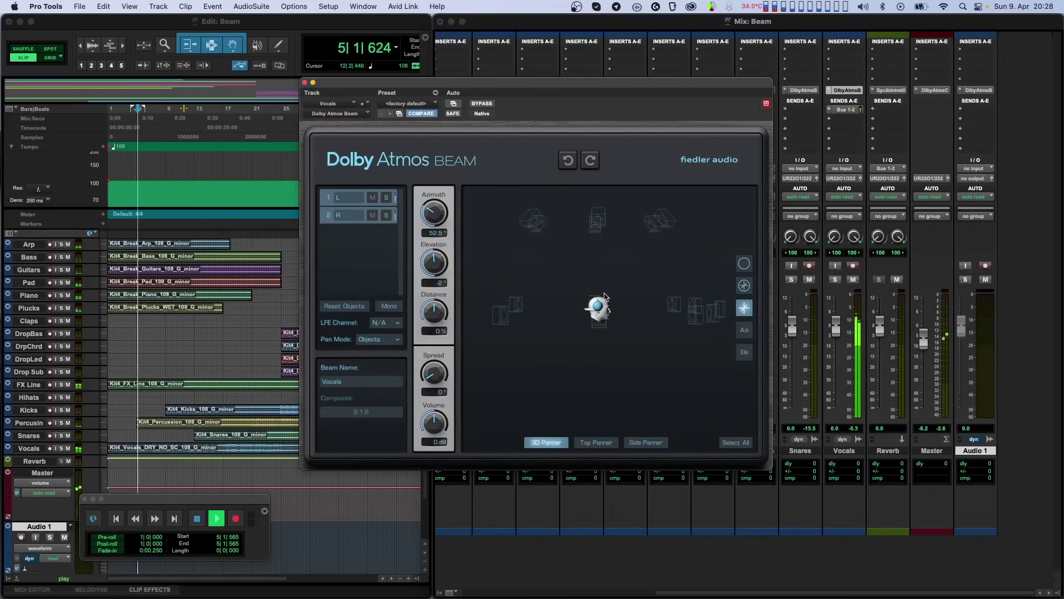
{"action": "left_click_drag", "start_coordinate": [599, 306], "coordinate": [601, 233]}
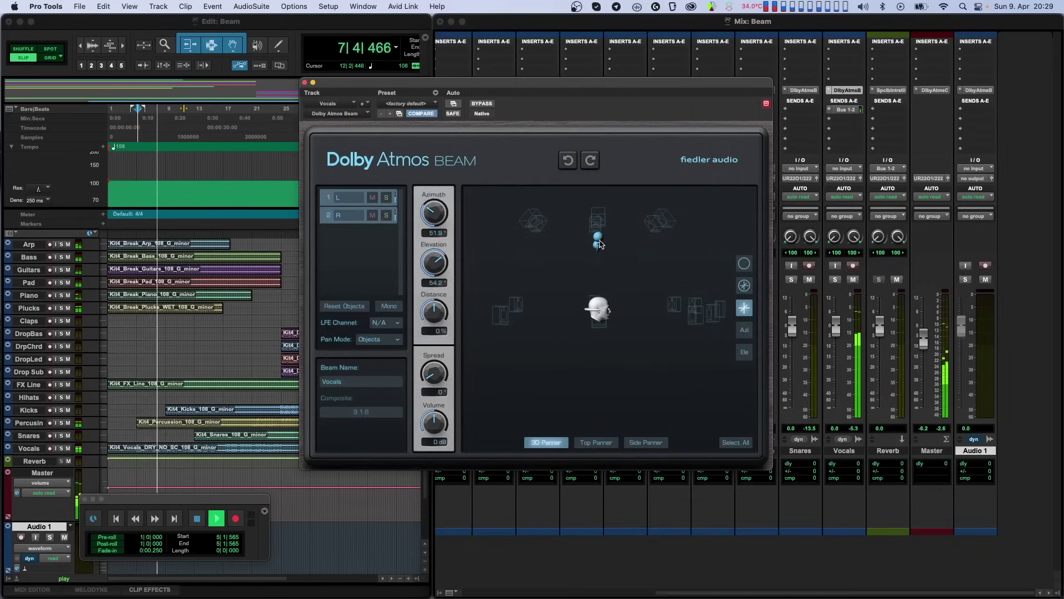
{"action": "left_click_drag", "start_coordinate": [613, 269], "coordinate": [735, 415]}
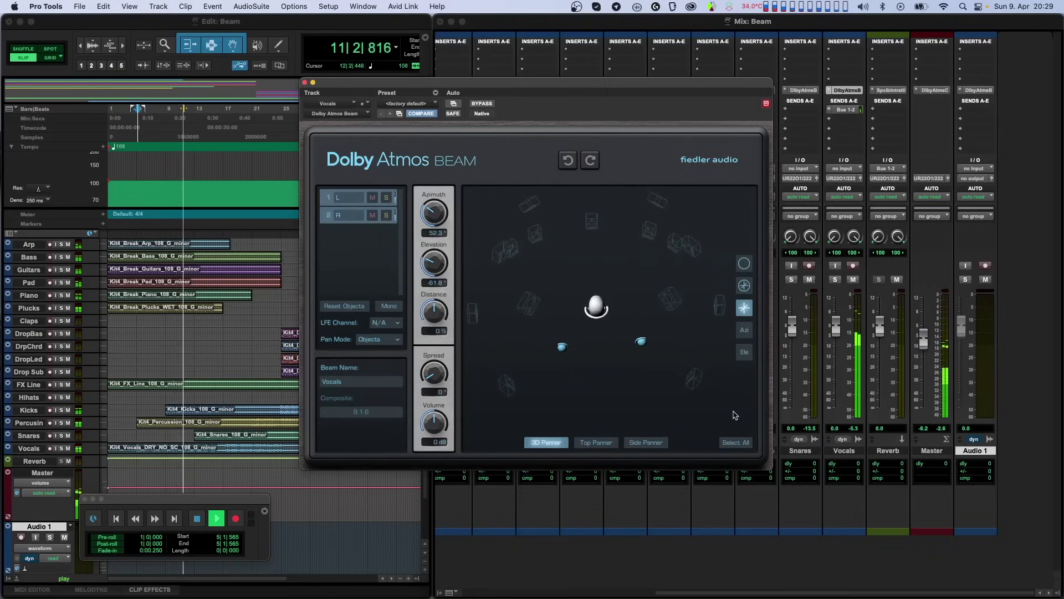
{"action": "key", "text": "space"}
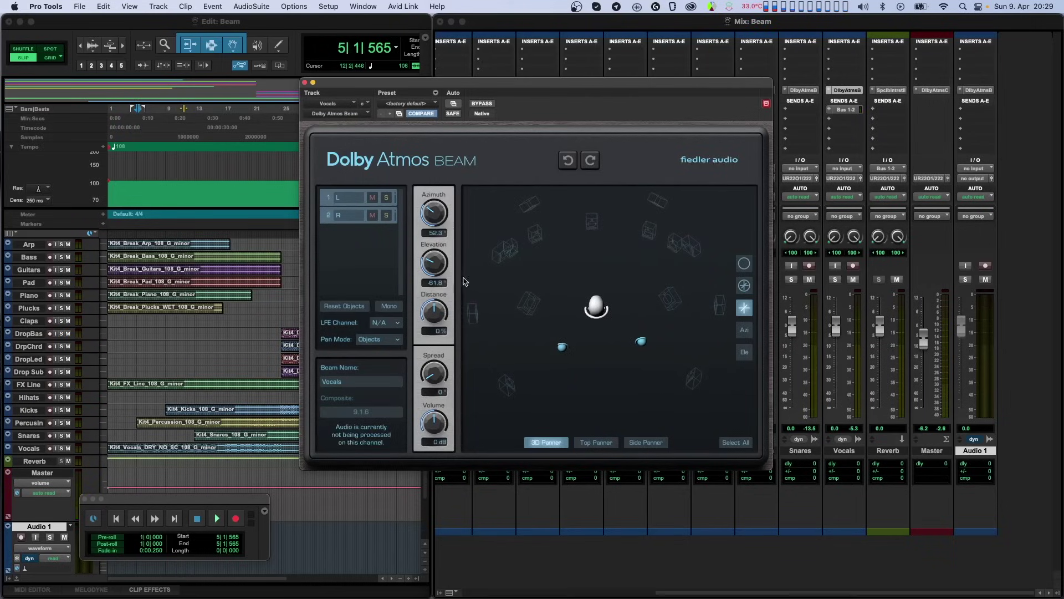
- Reset the elevation to 0° and rotate both objects in azimuth-only mode to about -119.2° azimuth, listening during playback
{"action": "left_click_drag", "start_coordinate": [440, 261], "coordinate": [444, 225]}
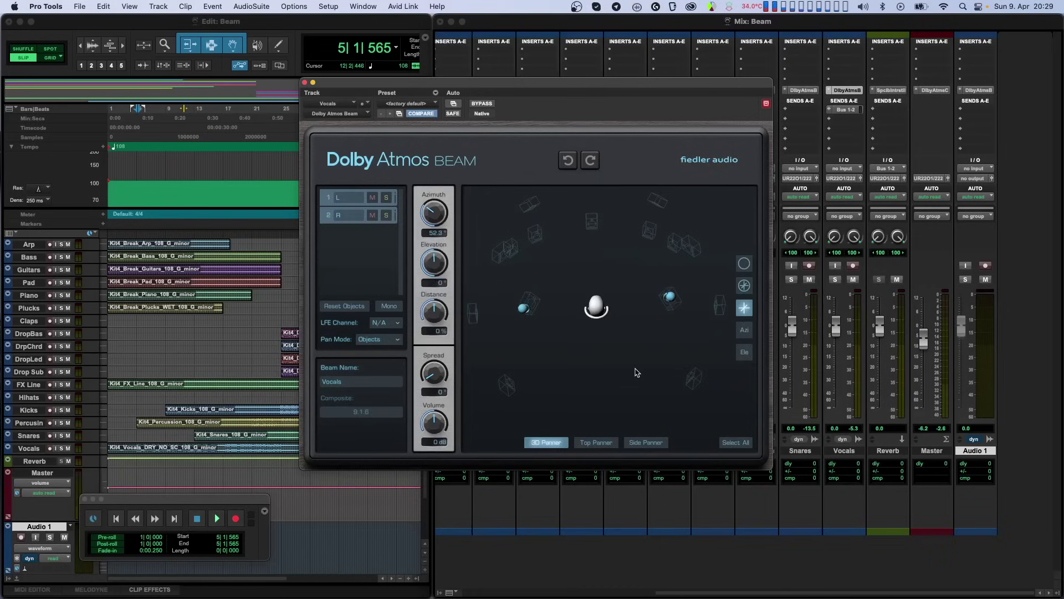
{"action": "left_click_drag", "start_coordinate": [636, 371], "coordinate": [639, 337]}
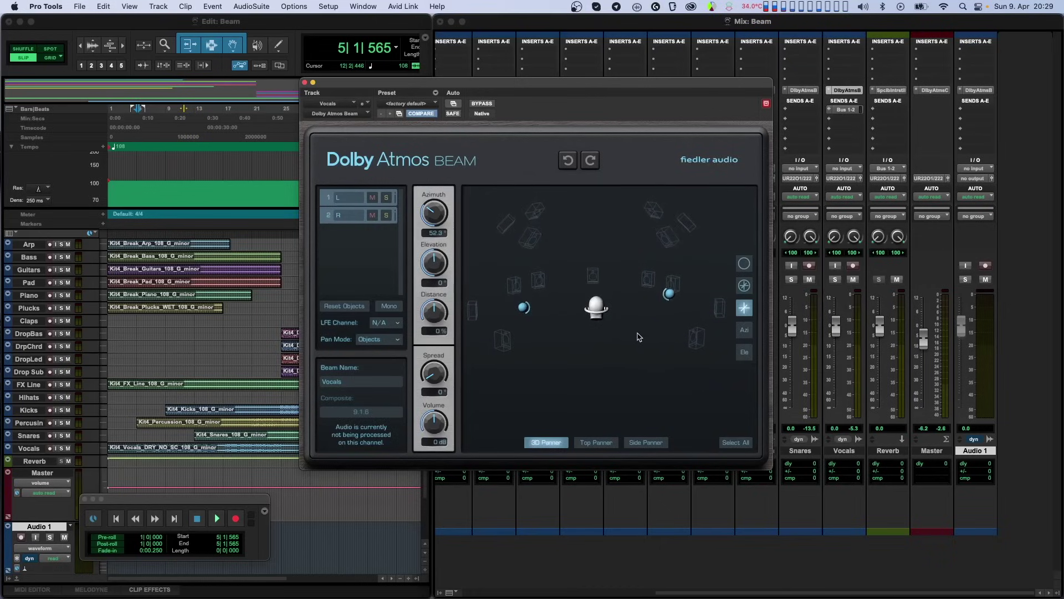
{"action": "left_click", "coordinate": [745, 331]}
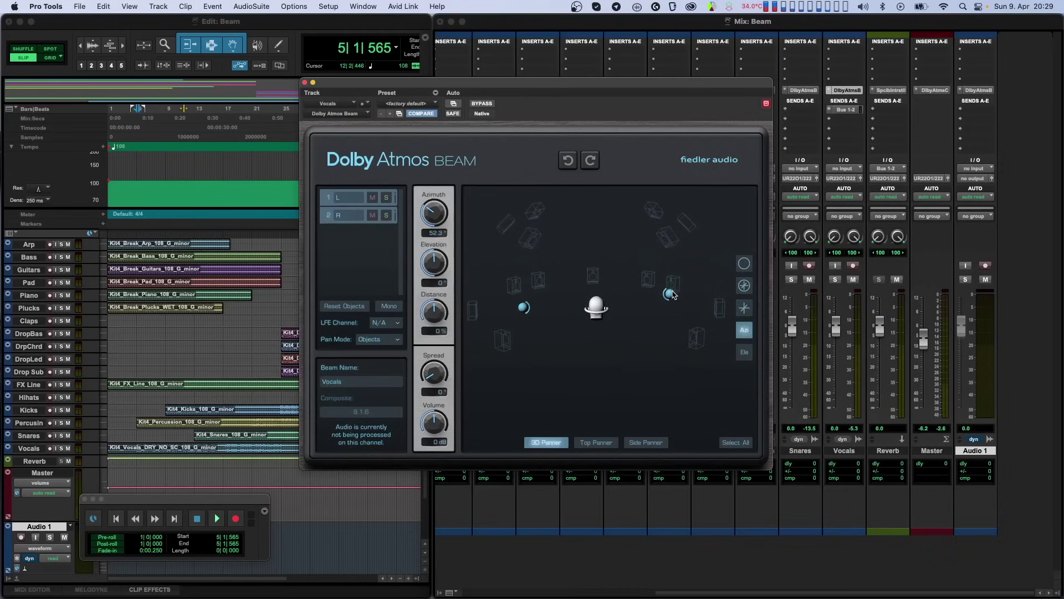
{"action": "left_click_drag", "start_coordinate": [672, 295], "coordinate": [578, 314]}
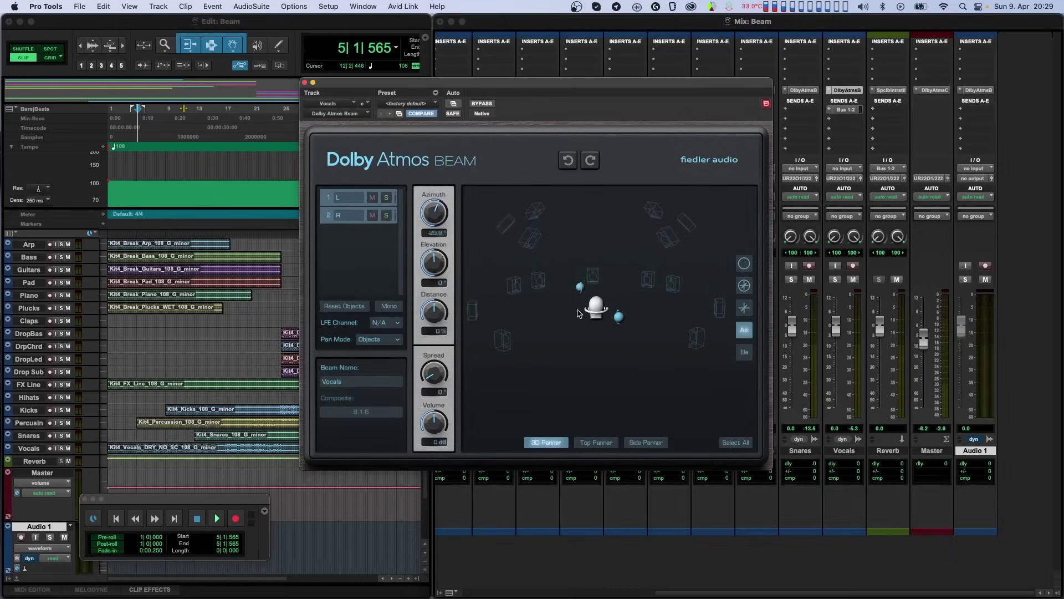
{"action": "key", "text": "space"}
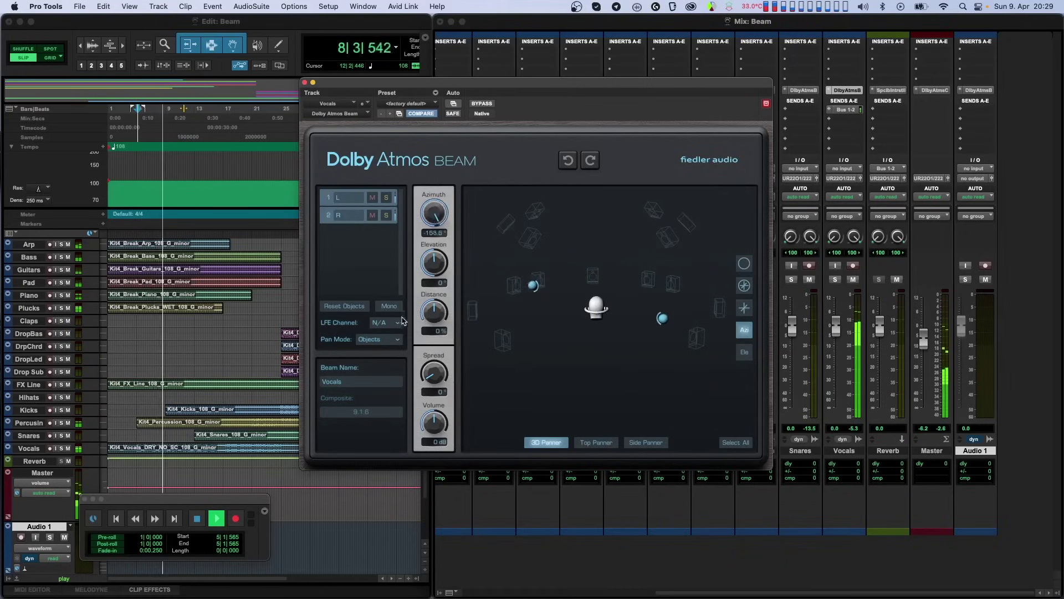
{"action": "key", "text": "space"}
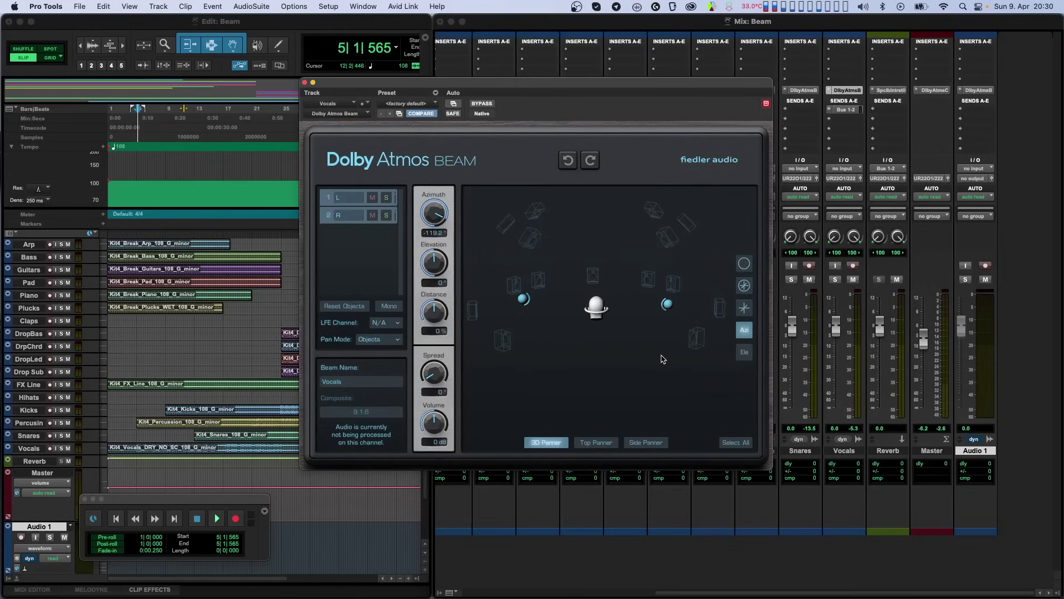
- Switch to elevation-only movement, move both objects during playback to about -2.4° elevation, and stop playback
{"action": "left_click", "coordinate": [749, 355]}
{"action": "key", "text": "space"}
{"action": "mouse_move", "coordinate": [668, 307]}
{"action": "left_mouse_down"}
{"action": "mouse_move", "coordinate": [658, 270]}
{"action": "mouse_move", "coordinate": [624, 241]}
{"action": "mouse_move", "coordinate": [643, 252]}
{"action": "mouse_move", "coordinate": [671, 327]}
{"action": "mouse_move", "coordinate": [682, 488]}
{"action": "mouse_move", "coordinate": [666, 517]}
{"action": "mouse_move", "coordinate": [669, 309]}
{"action": "left_mouse_up"}
{"action": "key", "text": "space"}
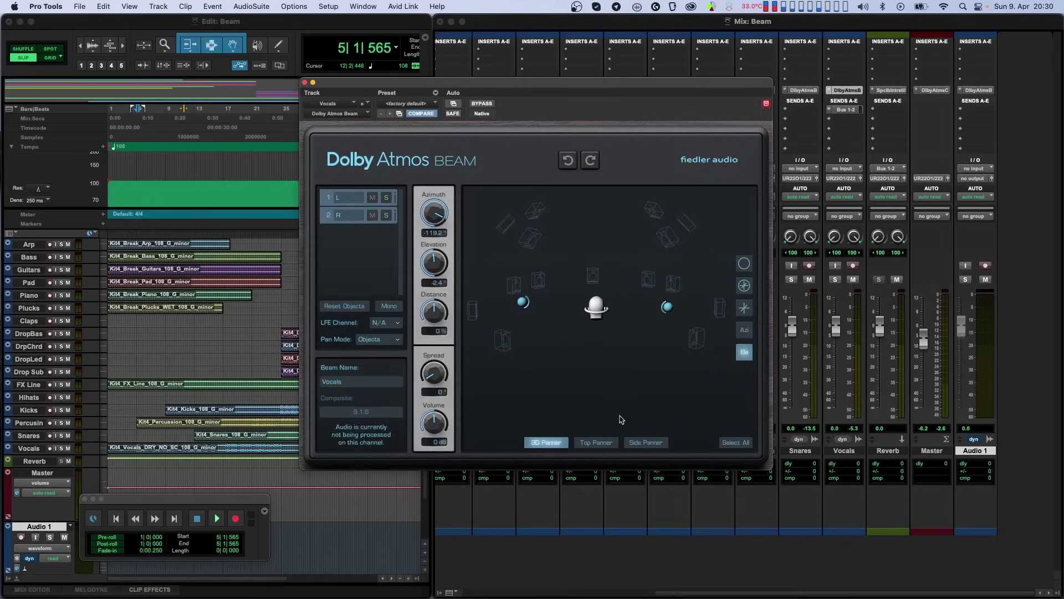
- Rotate both objects in the Top Panner with azimuth-only movement during and after playback, to about -154.4° azimuth
{"action": "left_click", "coordinate": [611, 445]}
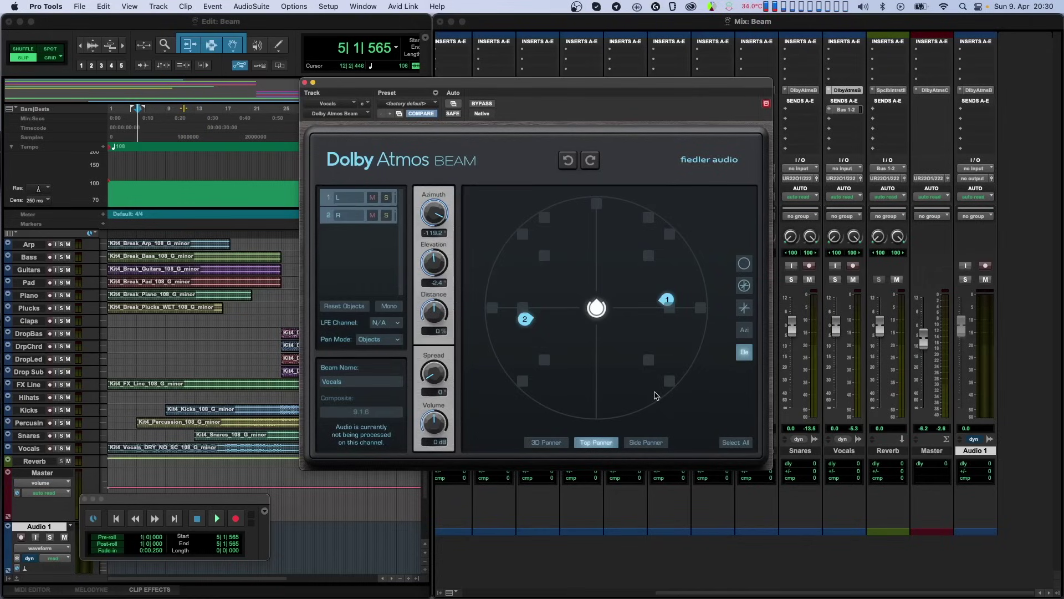
{"action": "key", "text": "space"}
{"action": "left_click", "coordinate": [743, 330]}
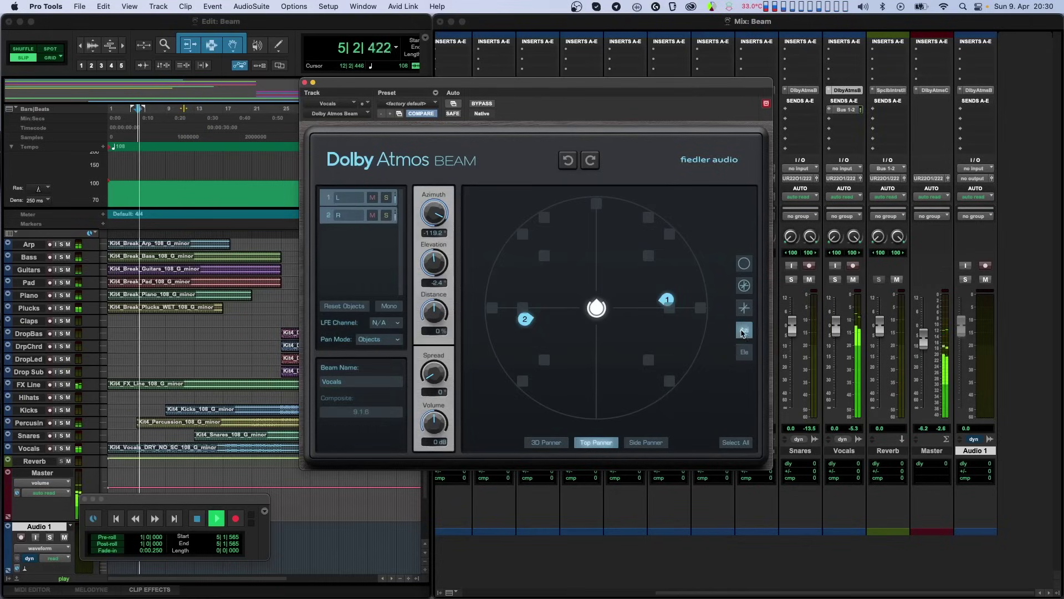
{"action": "mouse_move", "coordinate": [670, 301]}
{"action": "left_mouse_down"}
{"action": "mouse_move", "coordinate": [665, 336]}
{"action": "mouse_move", "coordinate": [607, 372]}
{"action": "mouse_move", "coordinate": [549, 321]}
{"action": "mouse_move", "coordinate": [557, 263]}
{"action": "mouse_move", "coordinate": [637, 251]}
{"action": "mouse_move", "coordinate": [671, 311]}
{"action": "mouse_move", "coordinate": [654, 363]}
{"action": "mouse_move", "coordinate": [556, 347]}
{"action": "mouse_move", "coordinate": [529, 297]}
{"action": "mouse_move", "coordinate": [567, 246]}
{"action": "mouse_move", "coordinate": [599, 244]}
{"action": "mouse_move", "coordinate": [634, 258]}
{"action": "mouse_move", "coordinate": [665, 311]}
{"action": "left_mouse_up"}
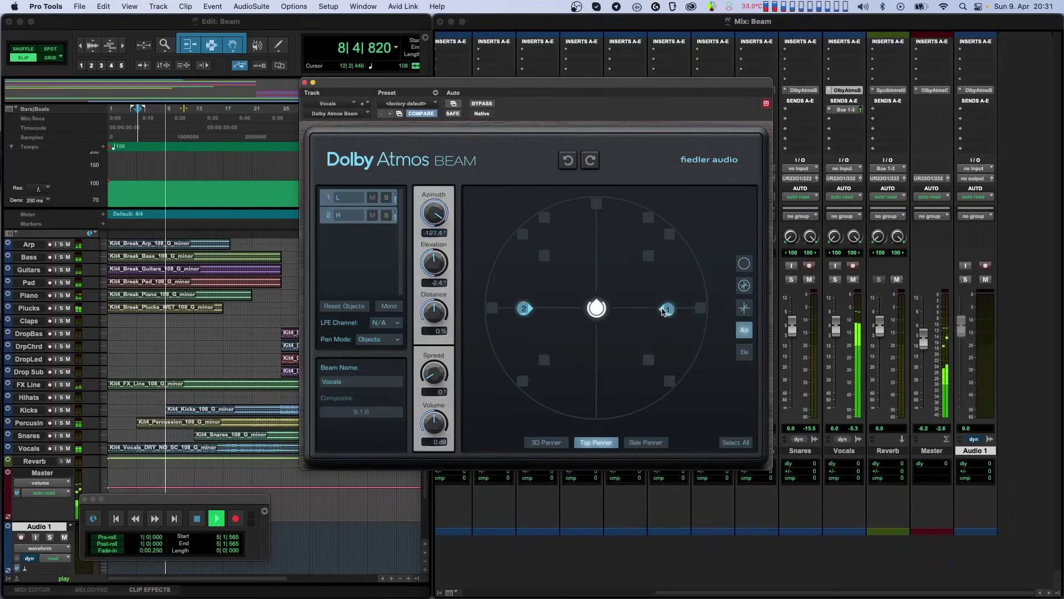
{"action": "key", "text": "space"}
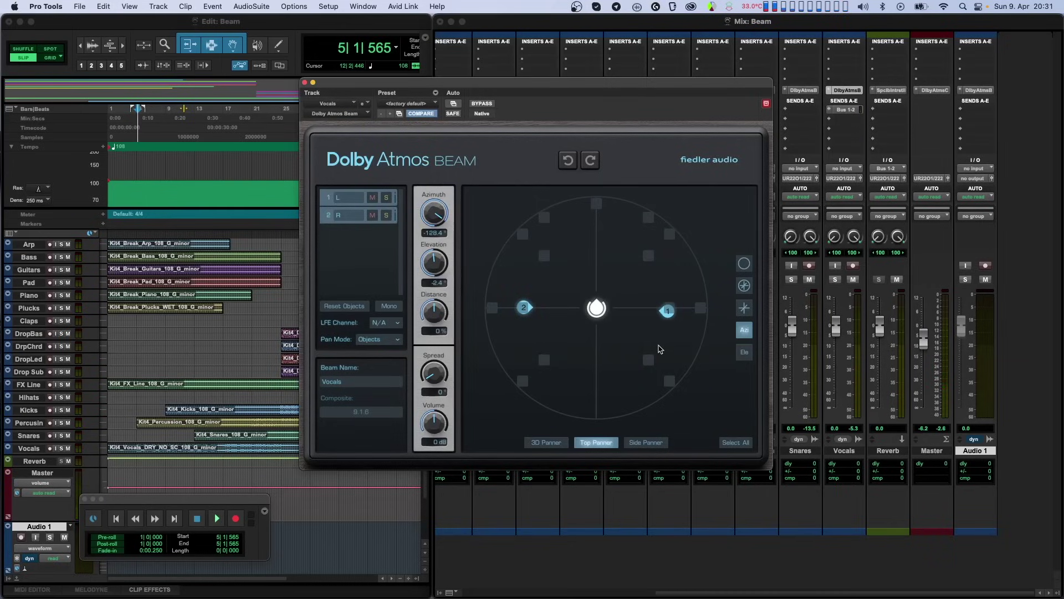
{"action": "left_click_drag", "start_coordinate": [669, 311], "coordinate": [659, 345]}
- Rotate both objects in the Side Panner with elevation-only movement during playback to about 172.9° elevation, and stop playback
{"action": "left_click", "coordinate": [658, 443]}
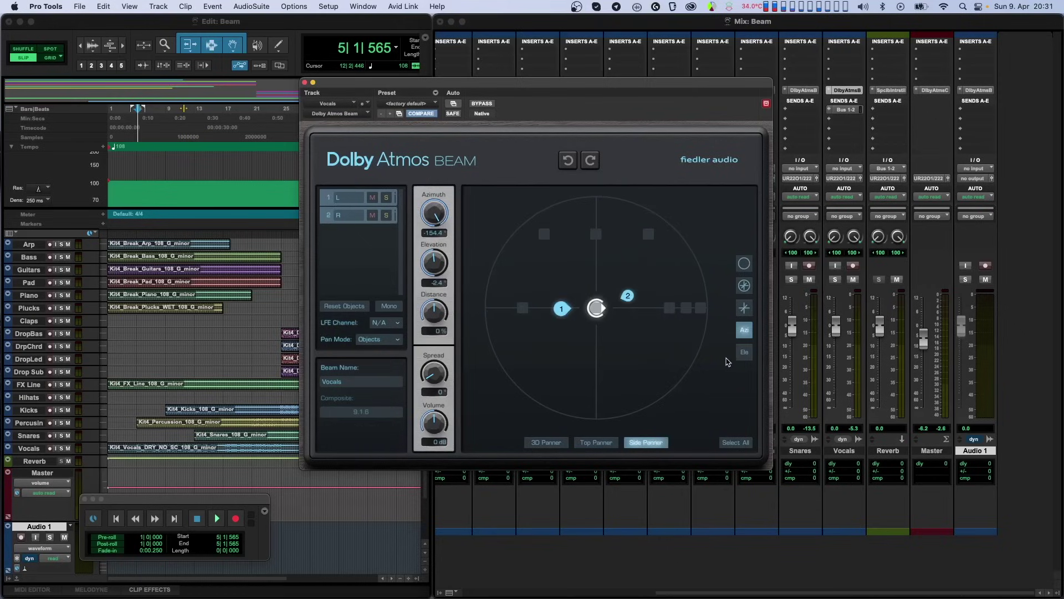
{"action": "left_click", "coordinate": [743, 352]}
{"action": "key", "text": "space"}
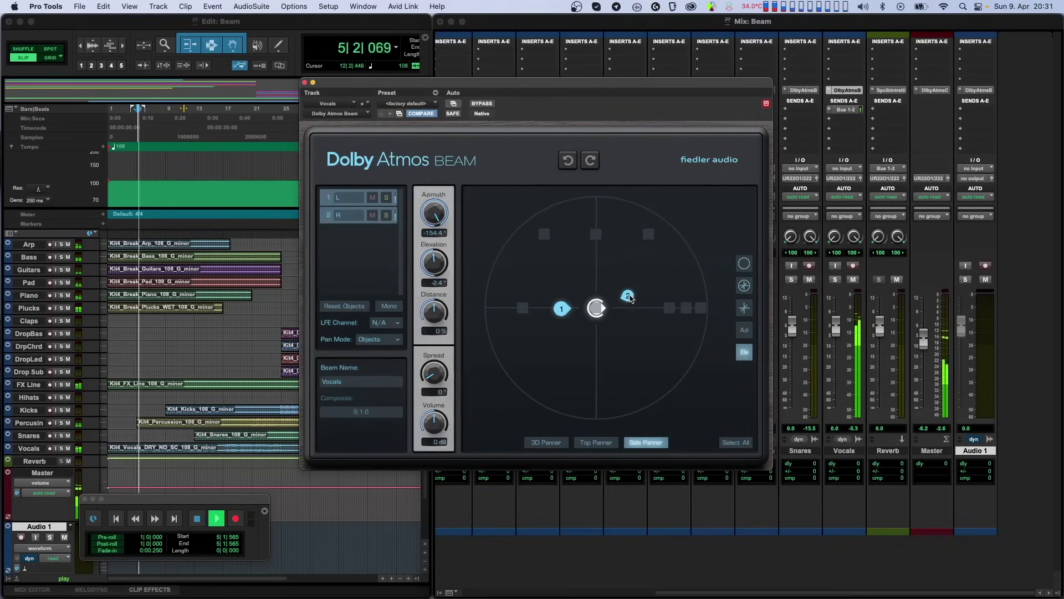
{"action": "left_click_drag", "start_coordinate": [639, 297], "coordinate": [543, 327]}
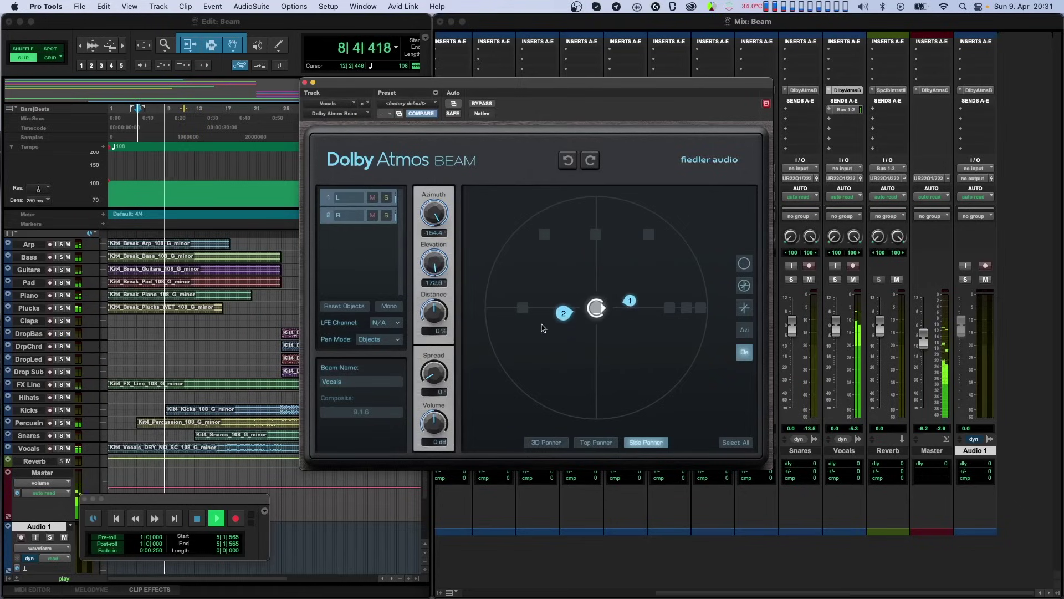
{"action": "key", "text": "space"}
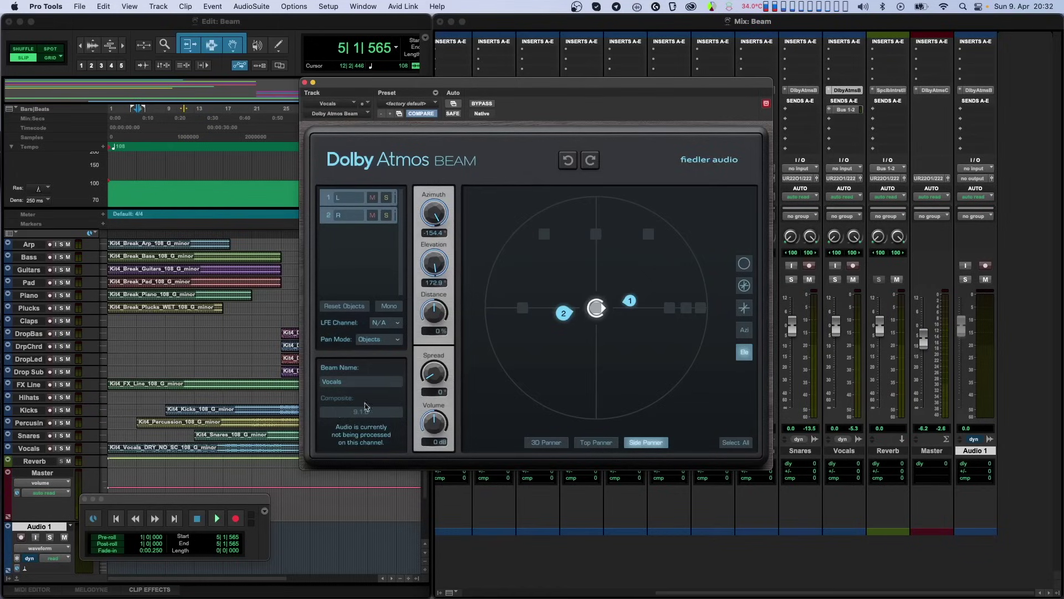
- Set the Vocals track height to medium and its automation mode to latch
{"action": "left_click", "coordinate": [8, 448]}
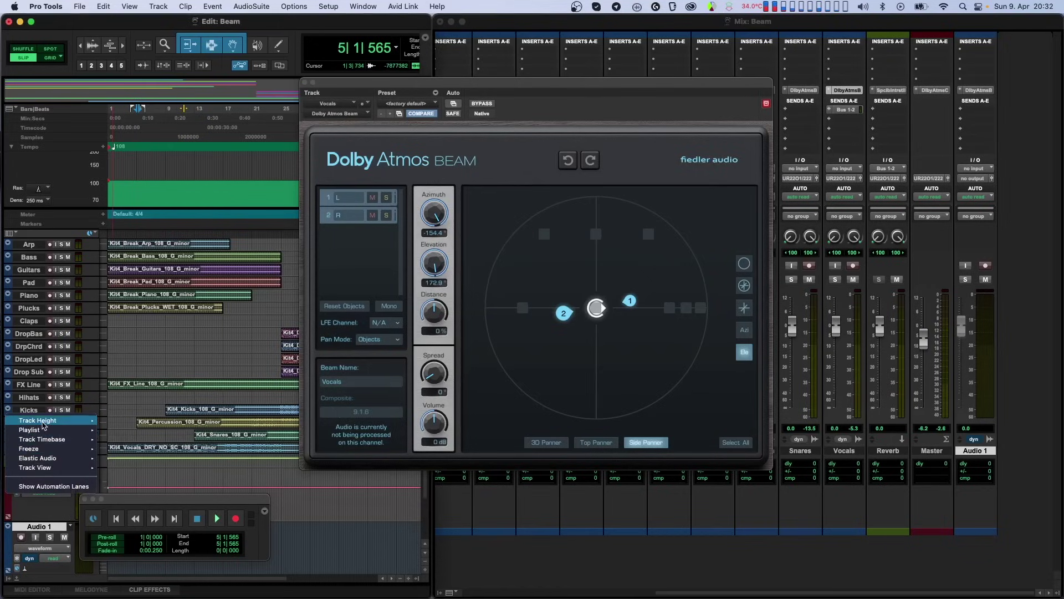
{"action": "mouse_move", "coordinate": [66, 421]}
{"action": "left_click", "coordinate": [119, 449]}
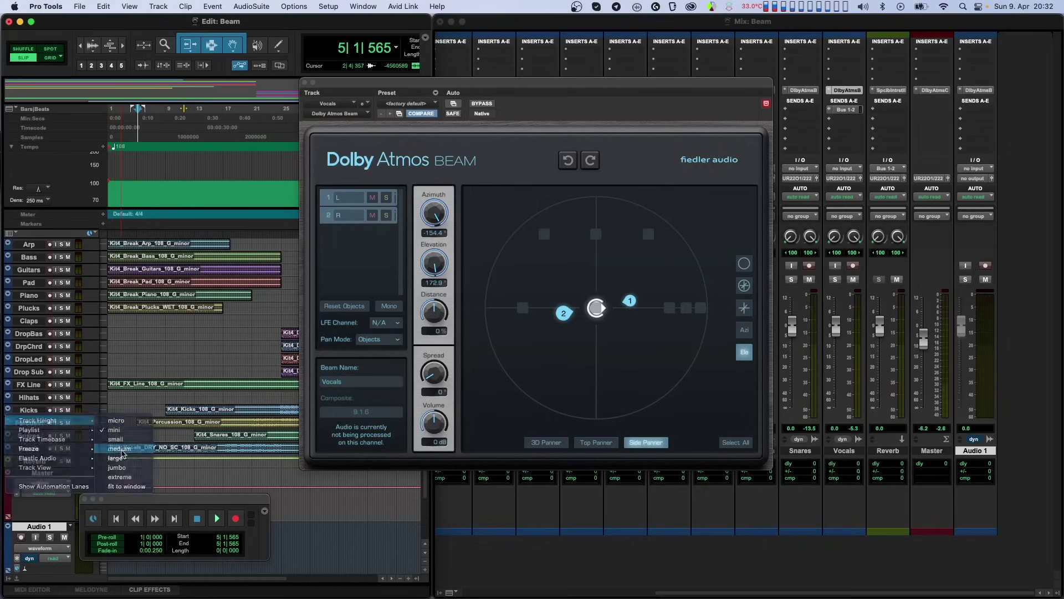
{"action": "scroll", "coordinate": [133, 451], "scroll_direction": "down", "scroll_amount": 2}
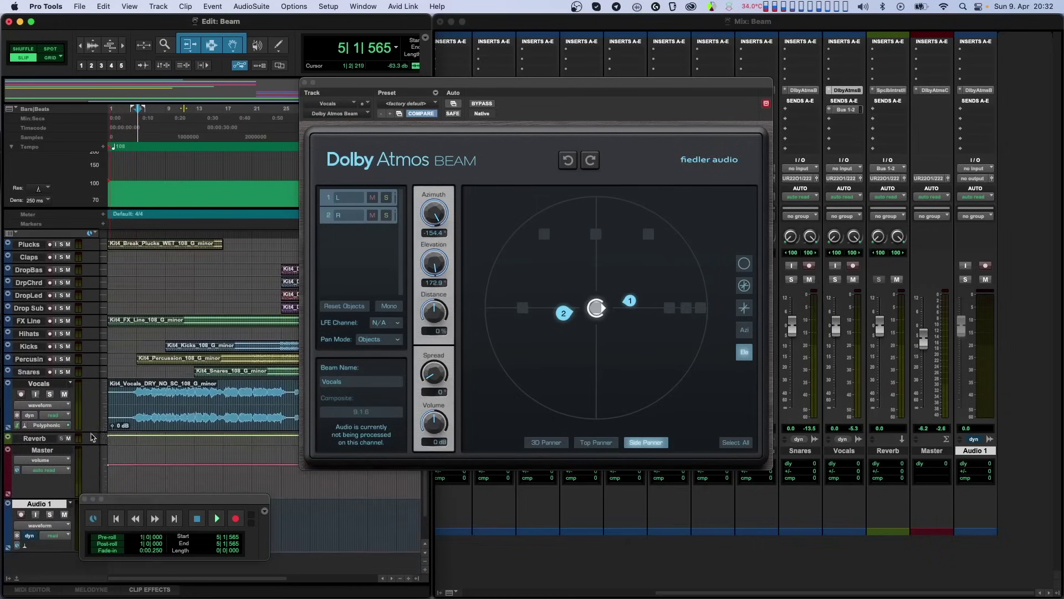
{"action": "left_click", "coordinate": [64, 415]}
{"action": "left_click", "coordinate": [66, 432]}
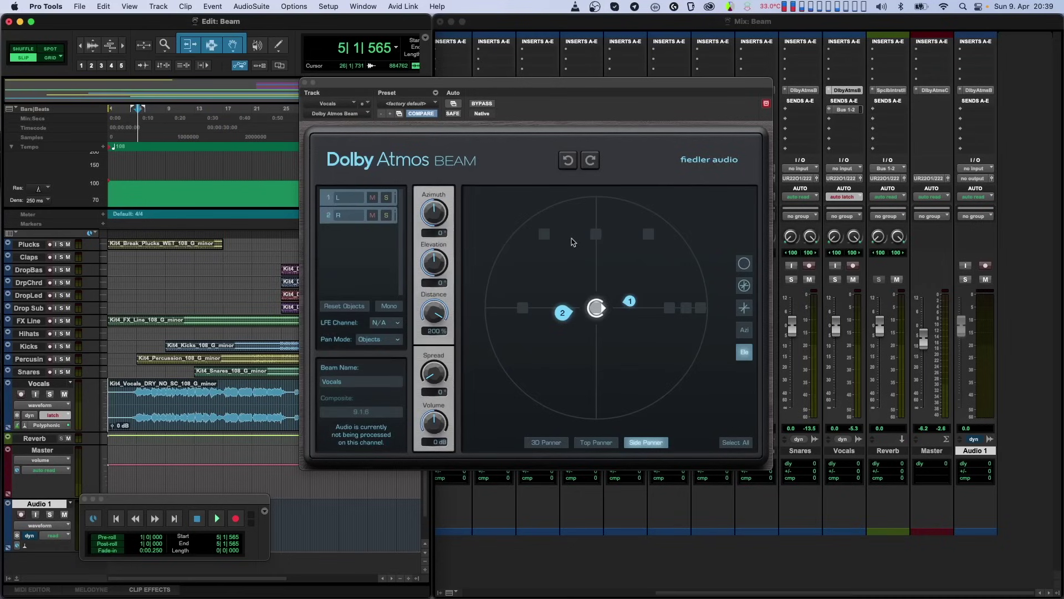
- Enable plug-in automation of azimuth, elevation and distance for objects 1 and 2 of the Vocals Beam
{"action": "left_click", "coordinate": [458, 105]}
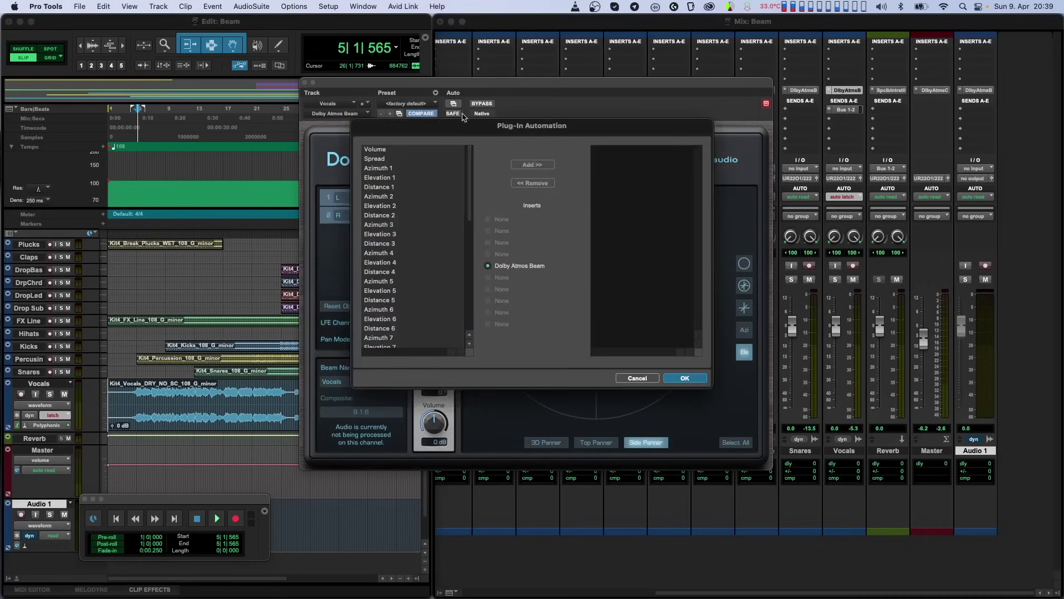
{"action": "left_click", "coordinate": [389, 169]}
{"action": "left_click", "coordinate": [388, 216], "text": "shift"}
{"action": "left_click", "coordinate": [519, 166]}
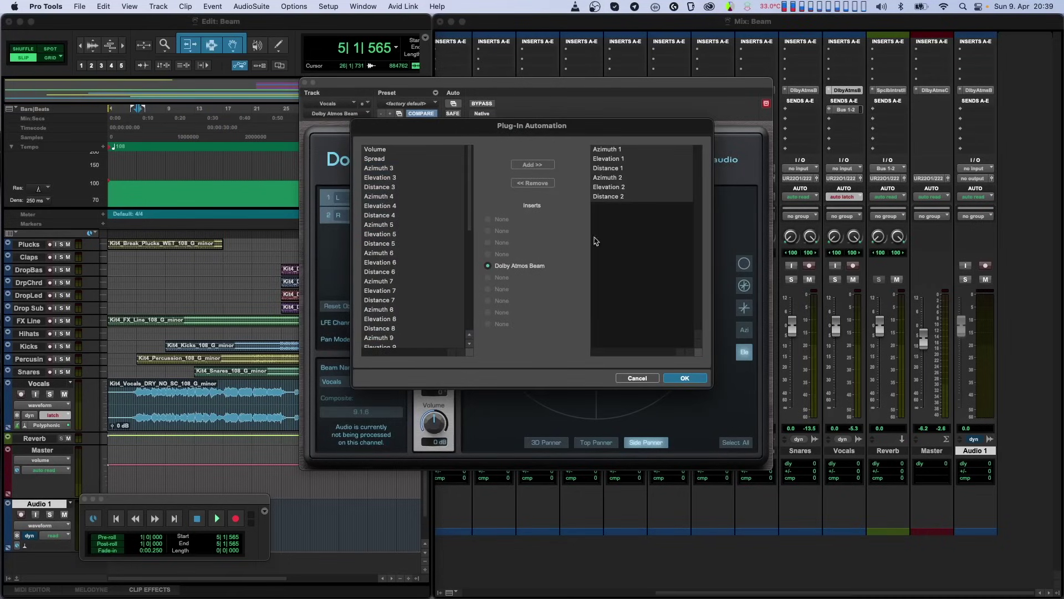
{"action": "left_click", "coordinate": [684, 379]}
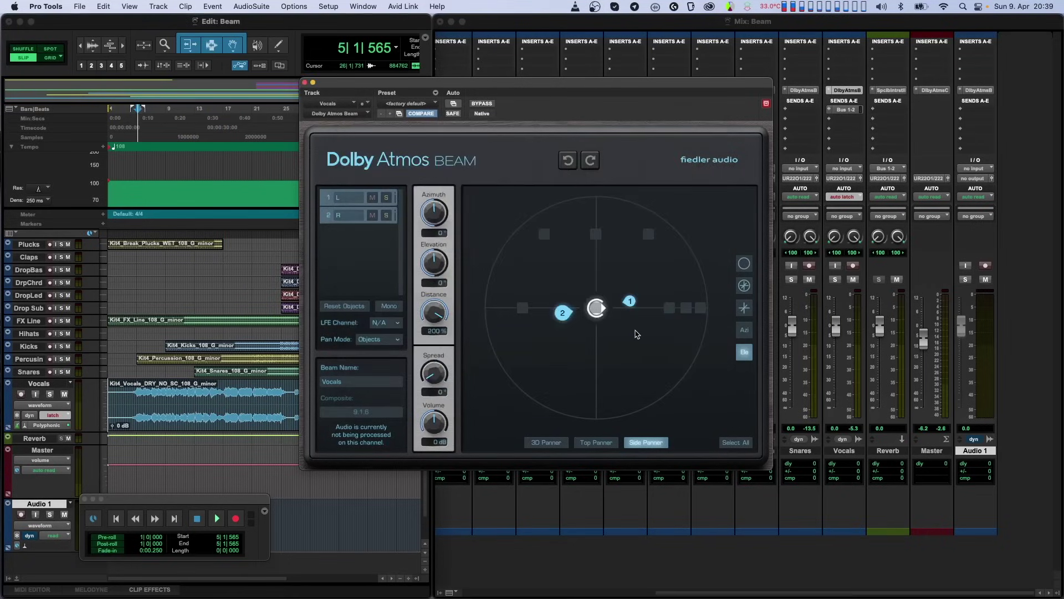
- Record object automation during playback, varying both objects' azimuth, moving elevation to about -178.3° and distance to about 72.6%, and stop playback
{"action": "key", "text": "space"}
{"action": "left_click_drag", "start_coordinate": [630, 302], "coordinate": [547, 309]}
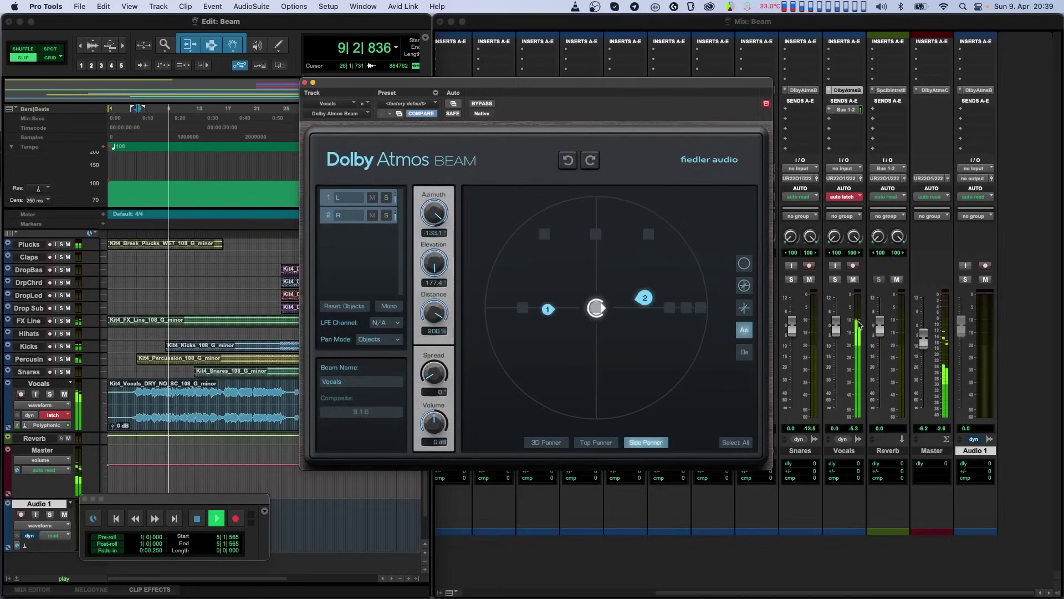
{"action": "left_click_drag", "start_coordinate": [434, 264], "coordinate": [441, 451]}
{"action": "left_click_drag", "start_coordinate": [436, 324], "coordinate": [445, 382]}
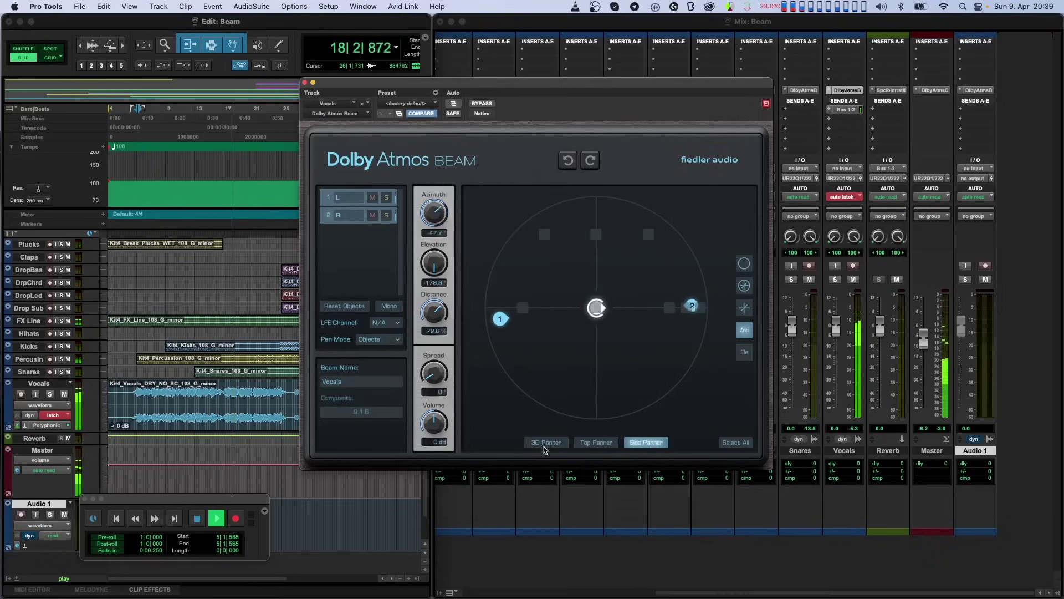
{"action": "key", "text": "space"}
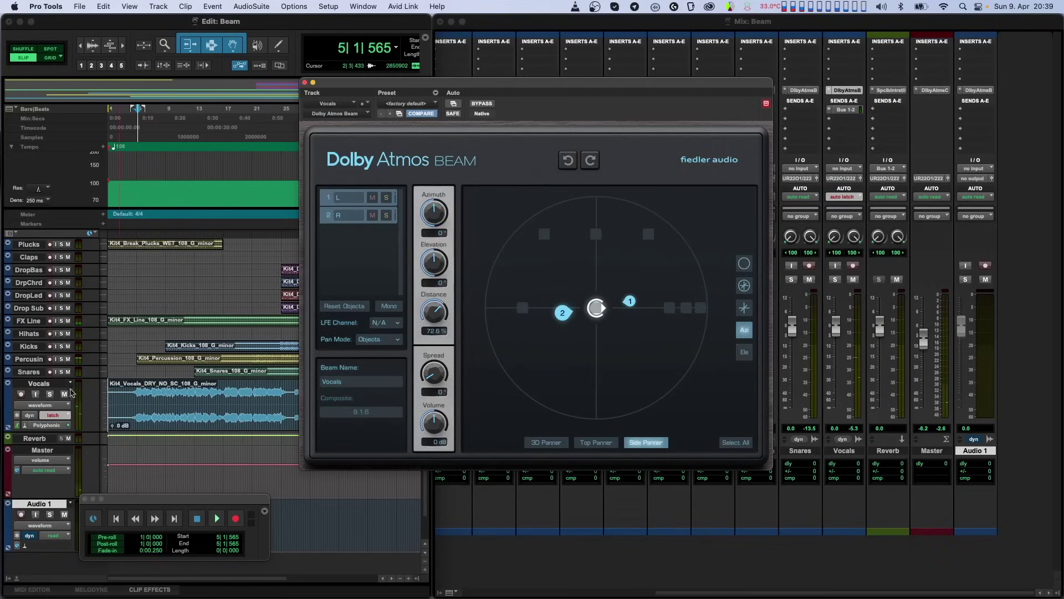
- Set the Vocals automation mode to read, play back the recorded object movements, viewing them in the 3D Panner, and stop playback
{"action": "left_click", "coordinate": [60, 419]}
{"action": "left_click", "coordinate": [53, 404]}
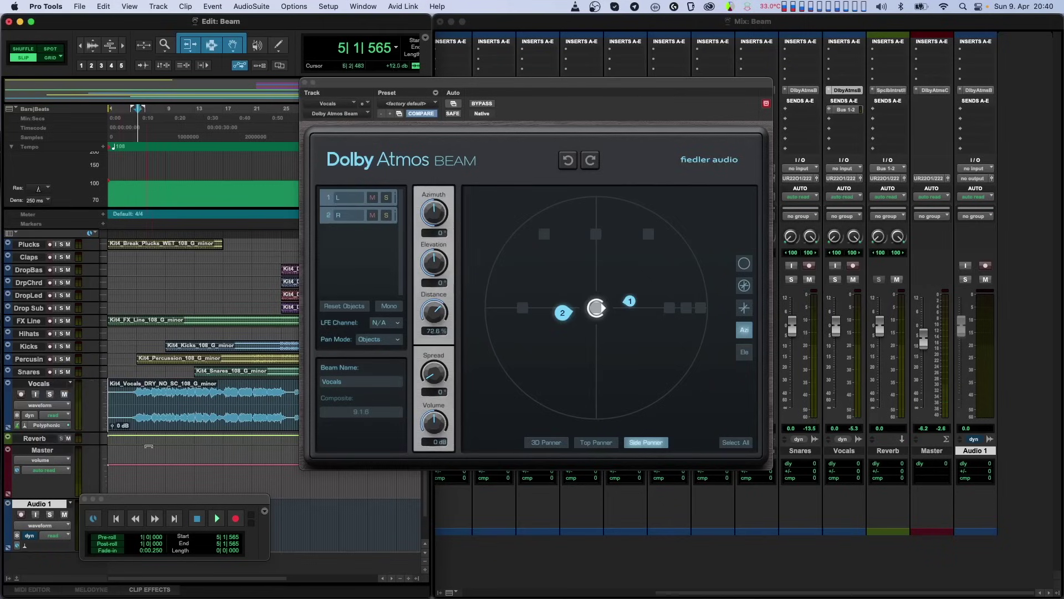
{"action": "key", "text": "space"}
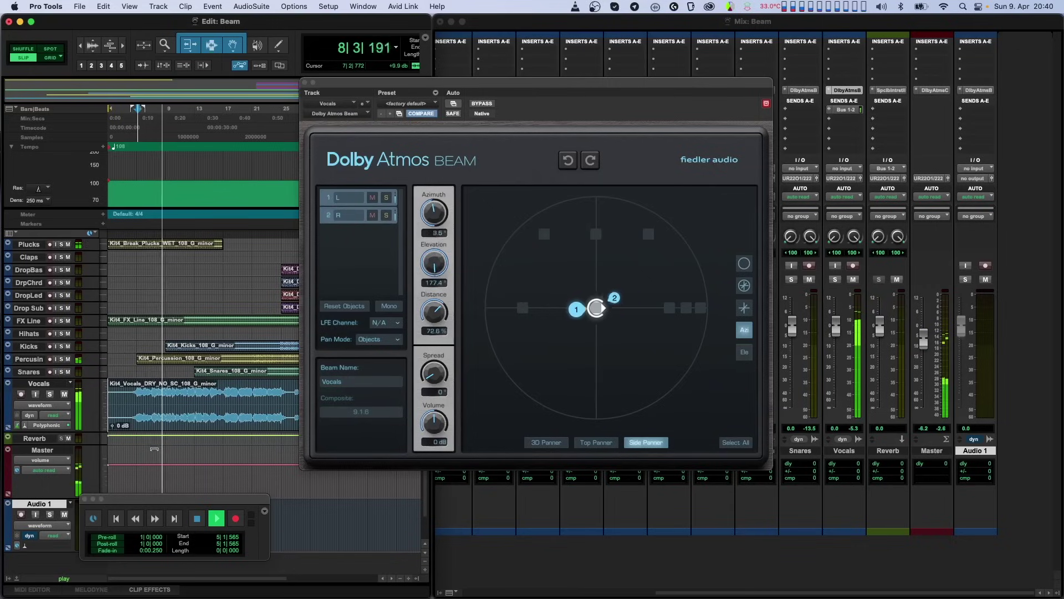
{"action": "left_click", "coordinate": [546, 443]}
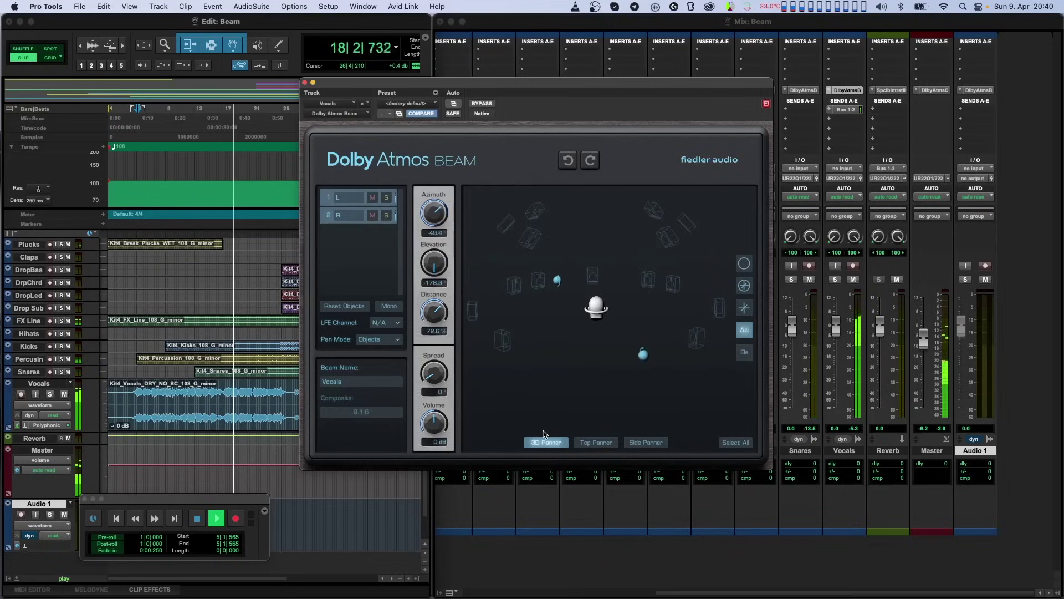
{"action": "key", "text": "space"}
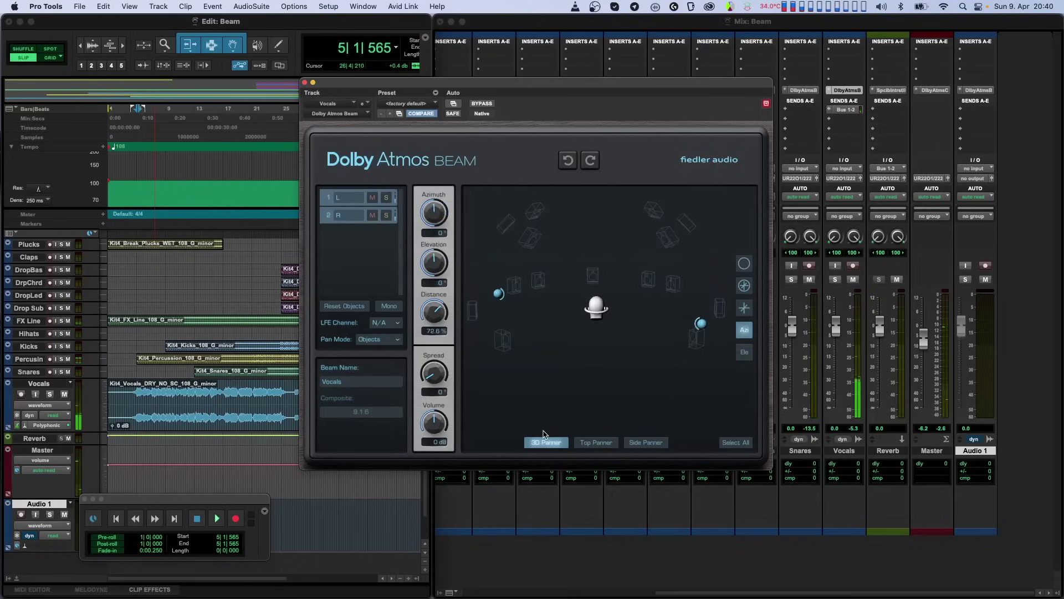